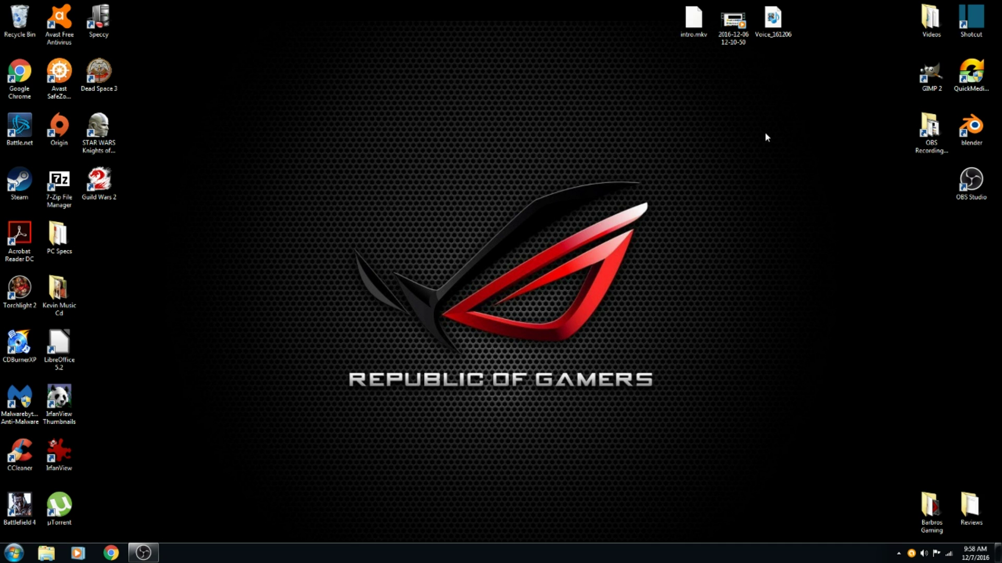
Start Google Chrome from the Windows desktop so the Google home page loads
{"action": "left_click_drag", "start_coordinate": [774, 138], "coordinate": [292, 416]}
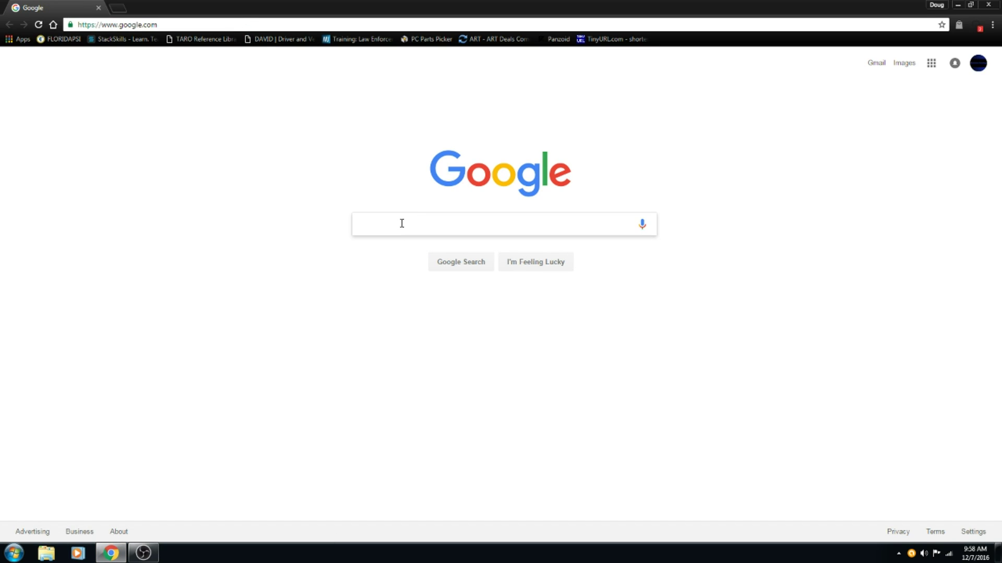
{"action": "left_click", "coordinate": [210, 26]}
{"action": "type", "text": "www.shotcutapp"}
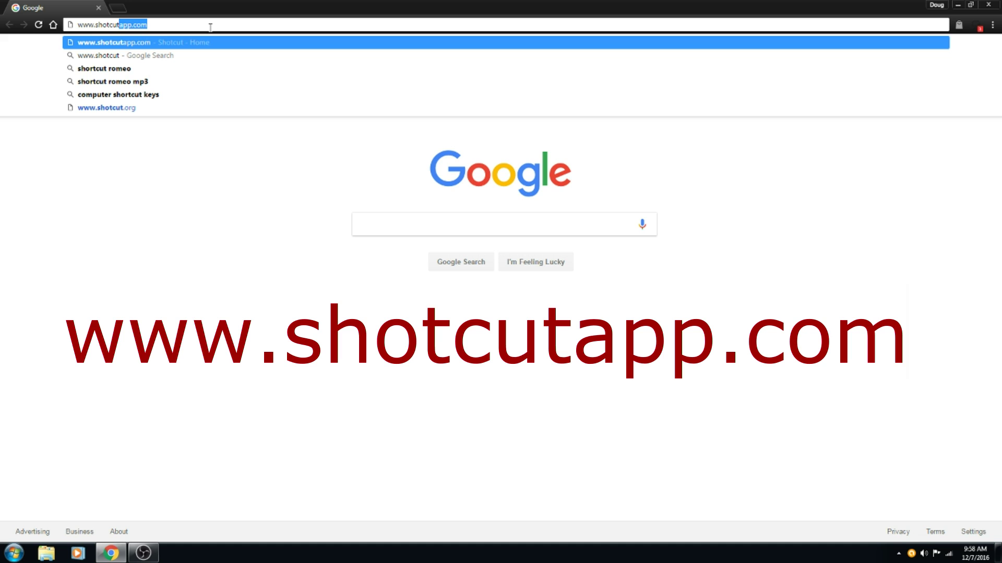
{"action": "key", "text": "Return"}
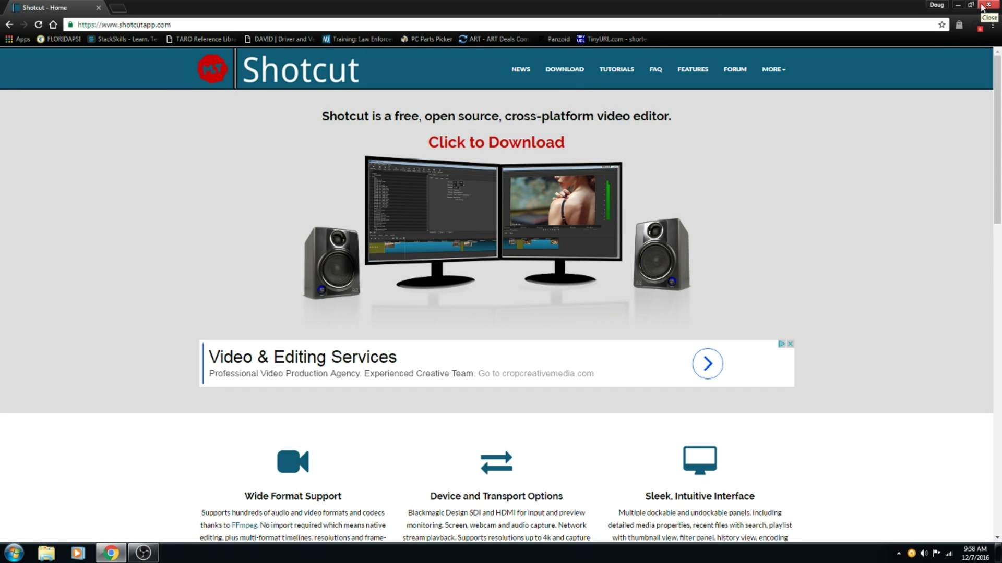
{"action": "left_click", "coordinate": [983, 7]}
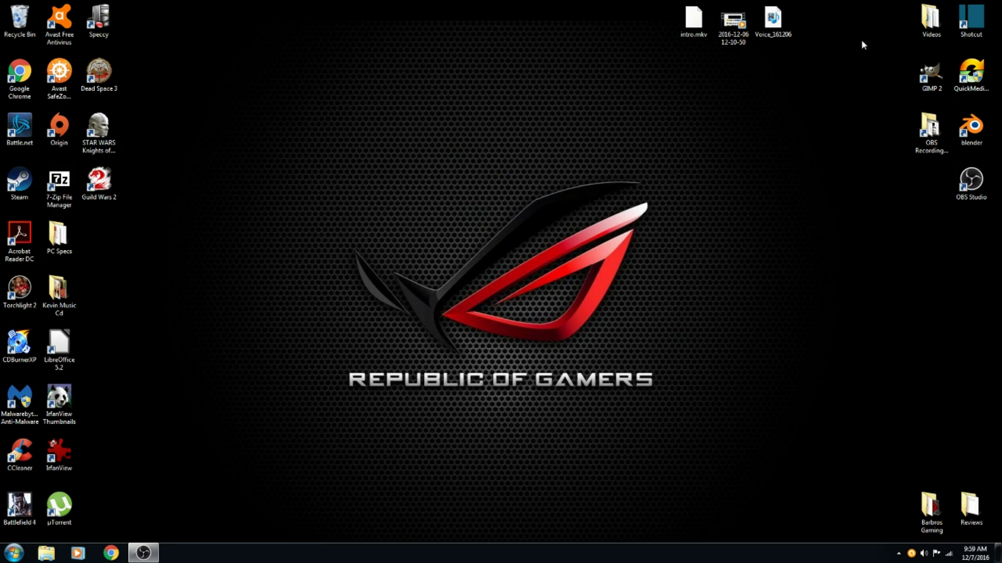
Launch Shotcut, show the Properties panel and make the timeline area taller
{"action": "double_click", "coordinate": [971, 19]}
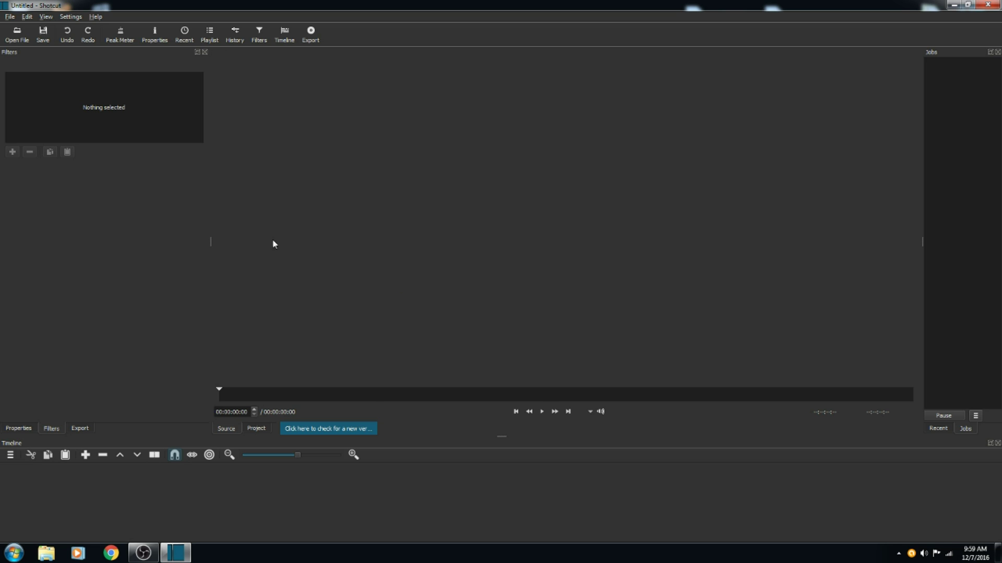
{"action": "left_click", "coordinate": [26, 430]}
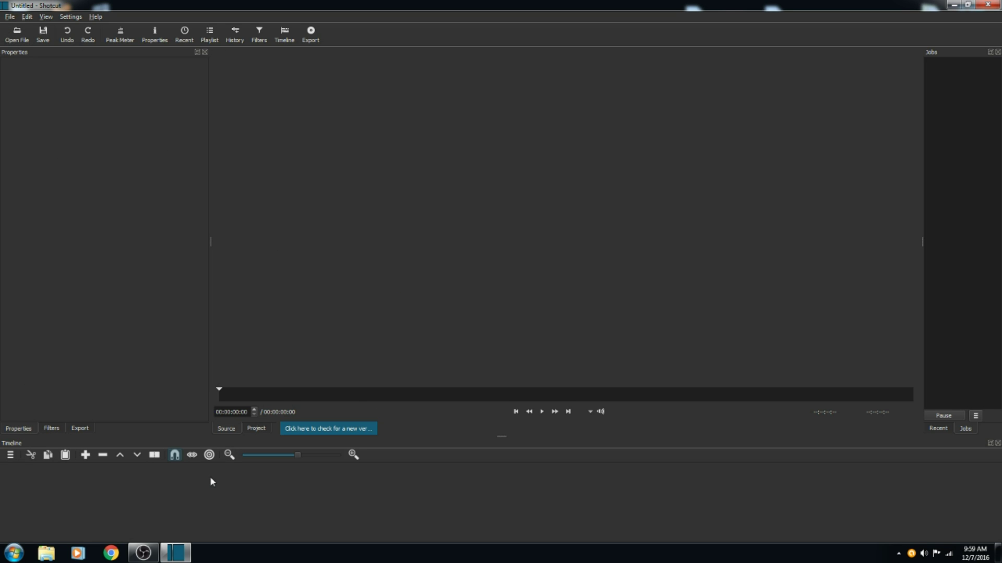
{"action": "left_click_drag", "start_coordinate": [501, 437], "coordinate": [533, 322]}
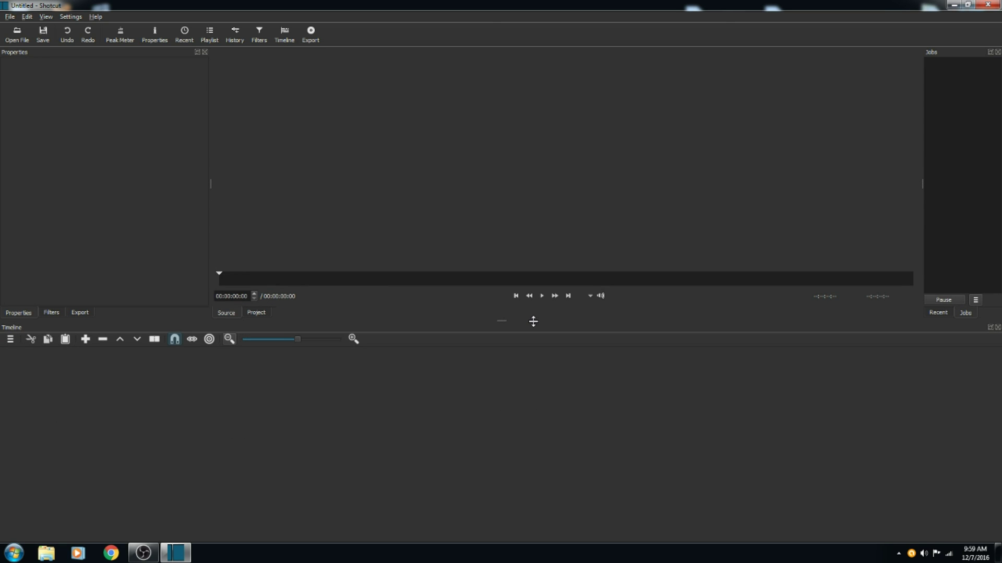
Add audio track A1 and video tracks V1 and V2 to the timeline
{"action": "left_click", "coordinate": [11, 340]}
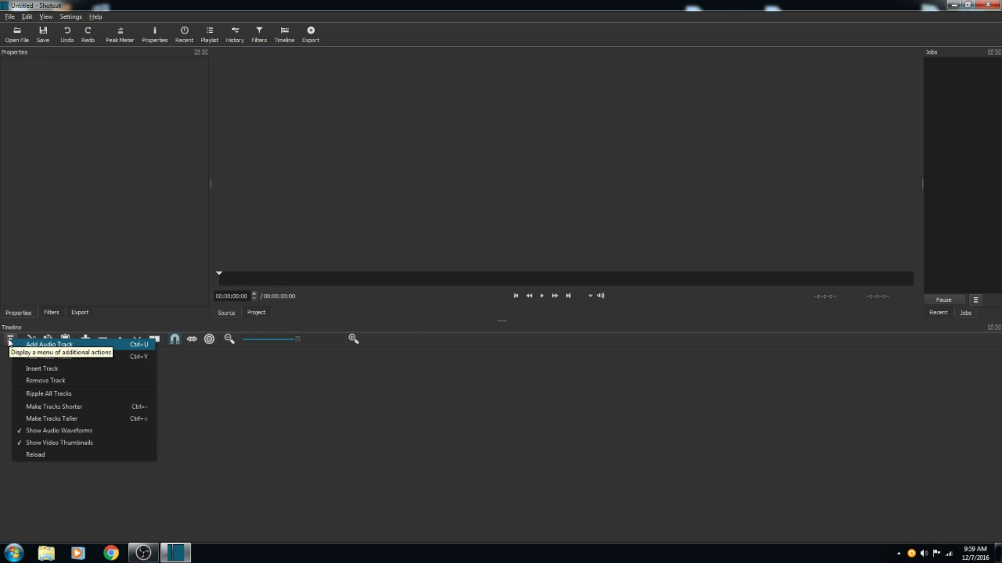
{"action": "left_click", "coordinate": [9, 343]}
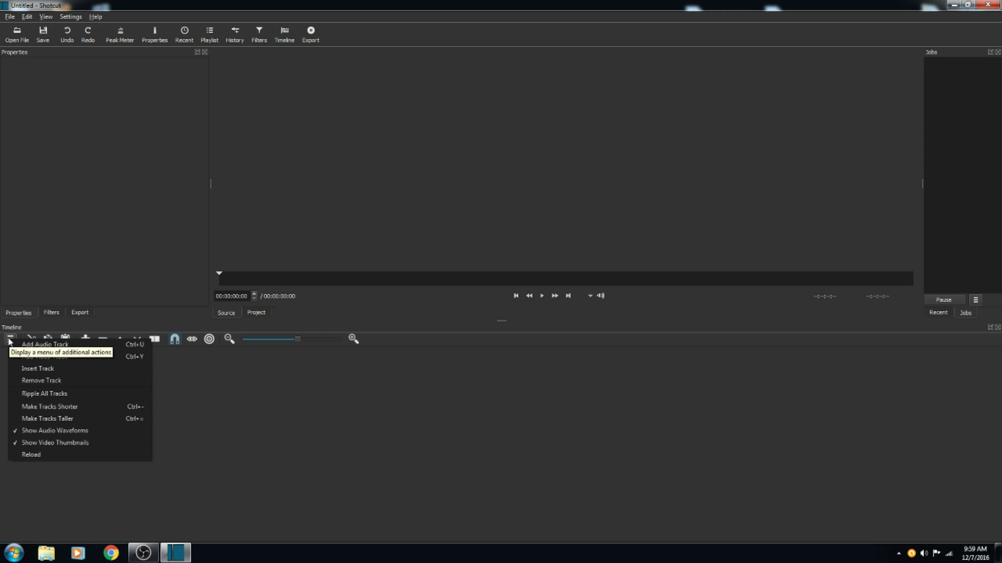
{"action": "left_click", "coordinate": [67, 345]}
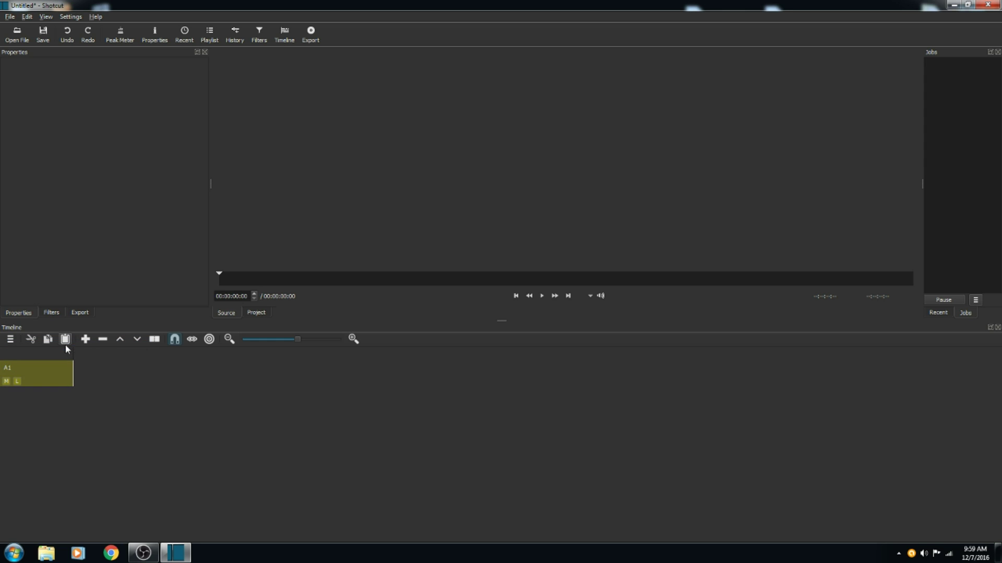
{"action": "left_click", "coordinate": [10, 339]}
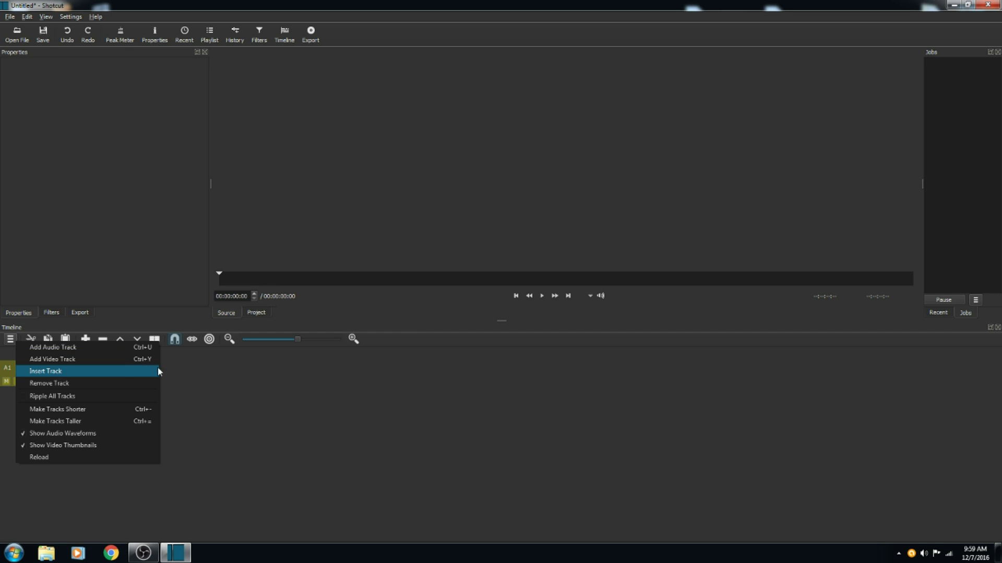
{"action": "left_click", "coordinate": [58, 360]}
{"action": "left_click", "coordinate": [10, 339]}
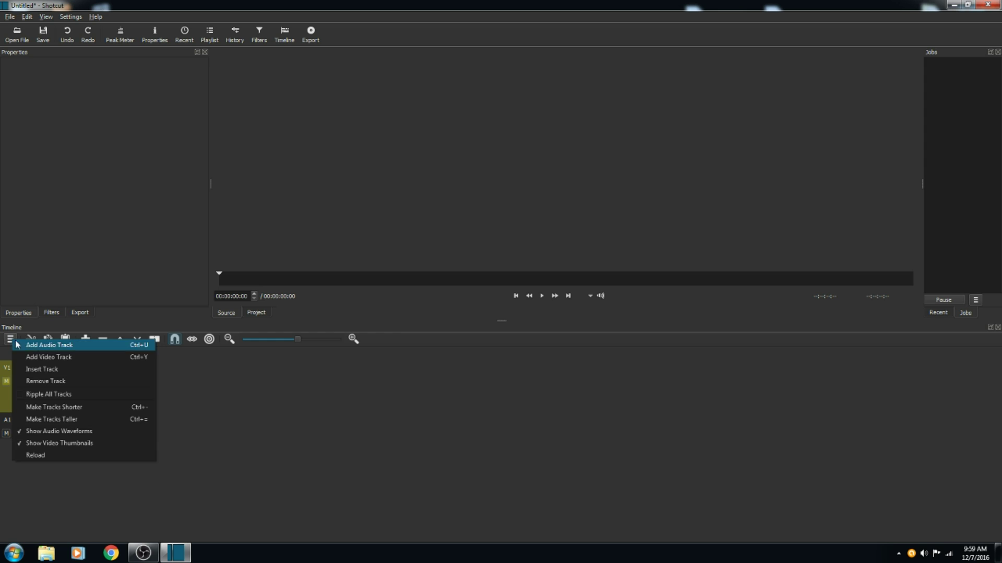
{"action": "left_click", "coordinate": [58, 358]}
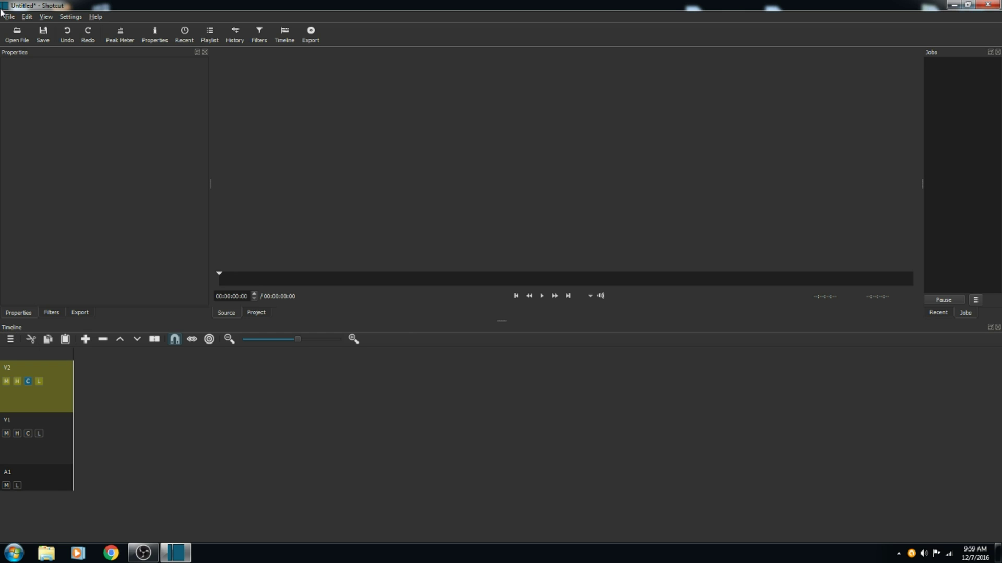
Open intro.mkv from the Desktop and place it at the start of track V2
{"action": "left_click", "coordinate": [17, 34]}
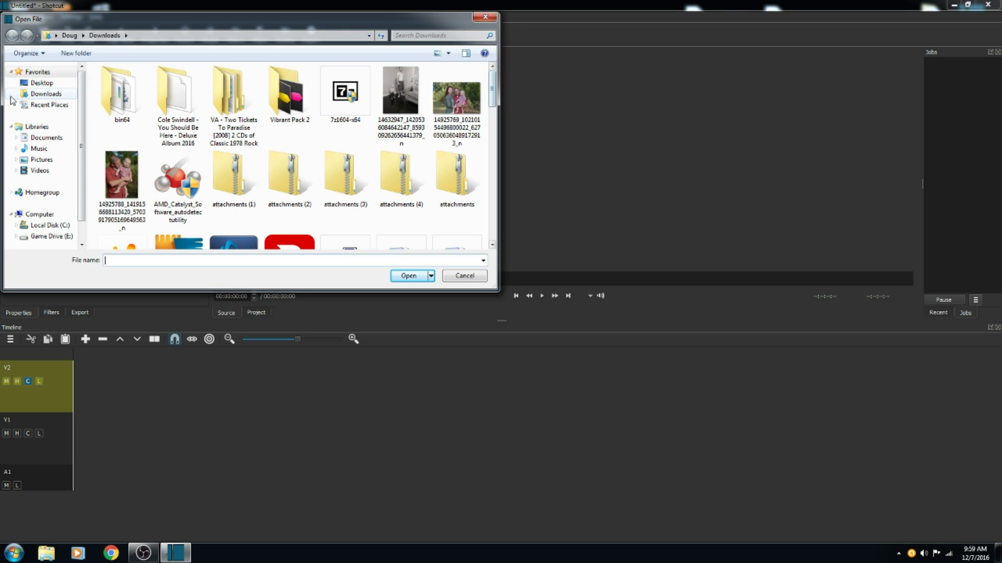
{"action": "left_click", "coordinate": [42, 82]}
{"action": "left_click_drag", "start_coordinate": [497, 95], "coordinate": [502, 210]}
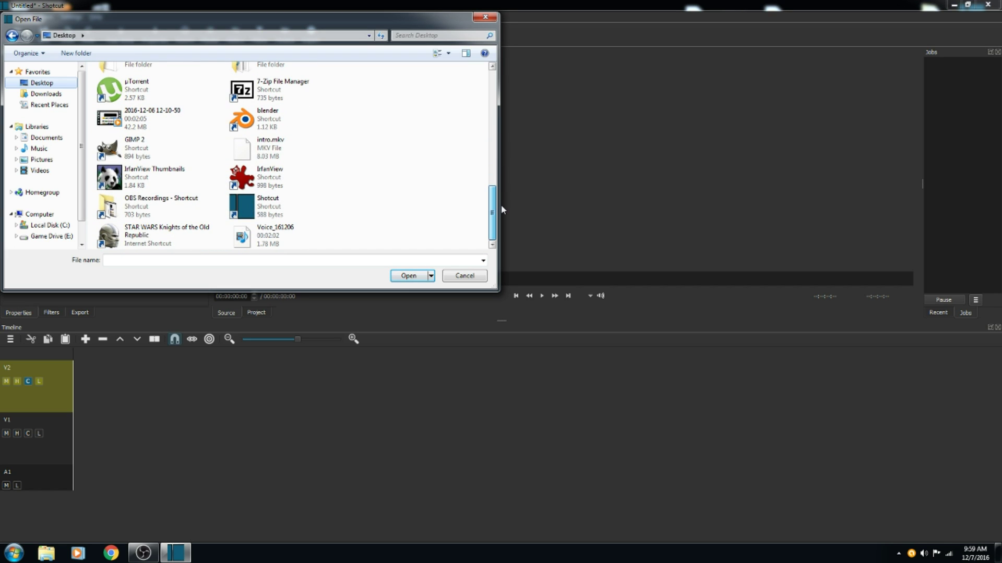
{"action": "left_click", "coordinate": [264, 154]}
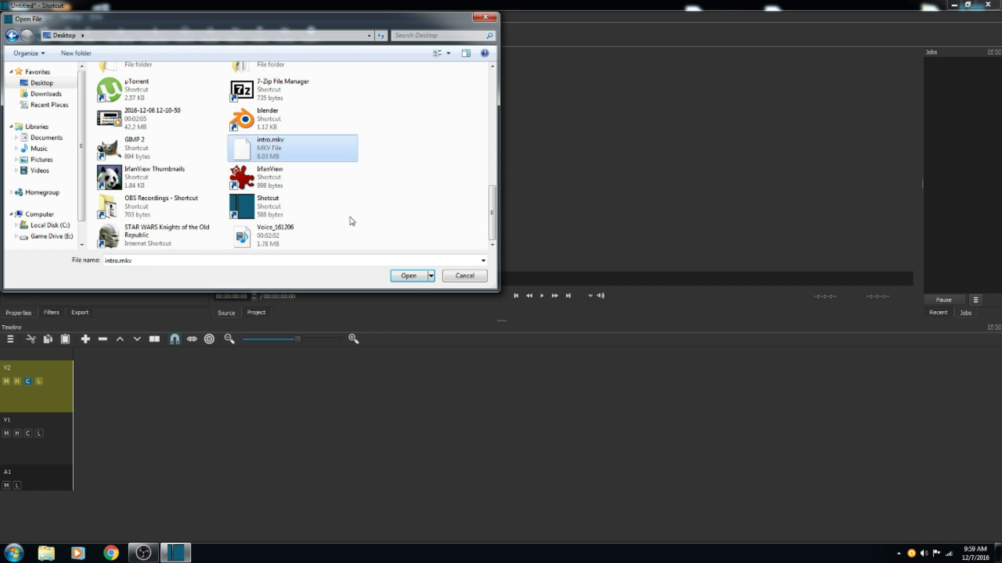
{"action": "left_click", "coordinate": [410, 277]}
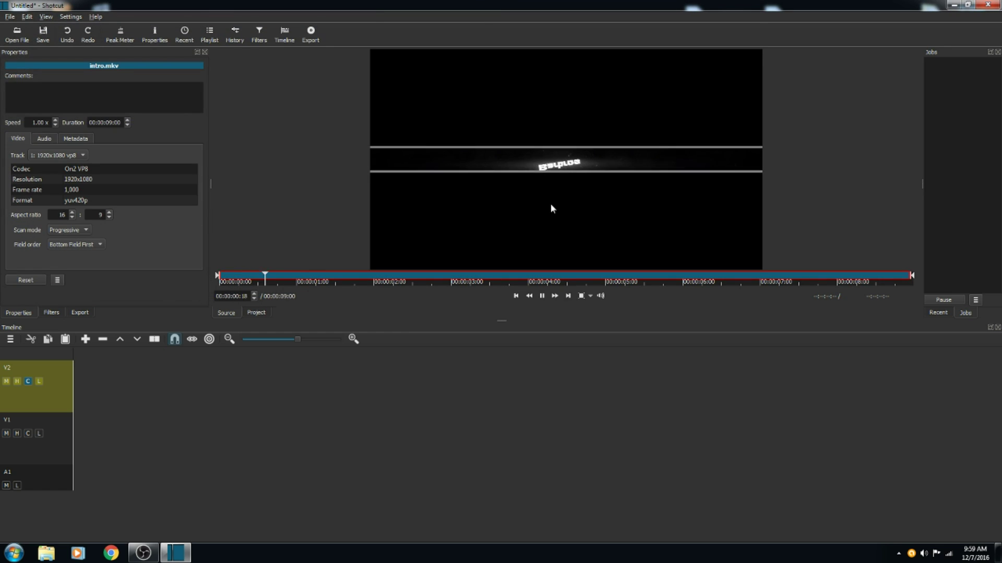
{"action": "left_click", "coordinate": [543, 296]}
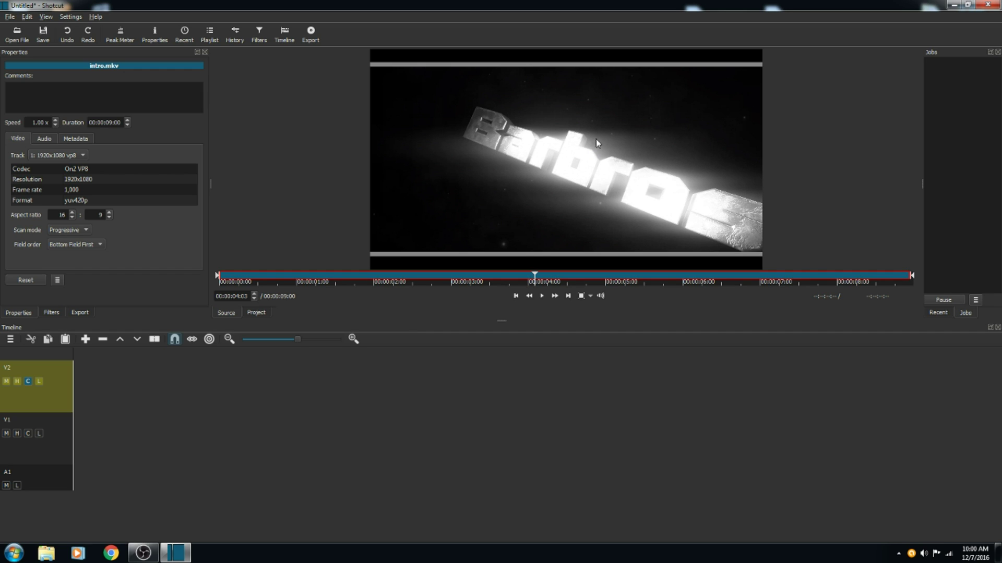
{"action": "left_click_drag", "start_coordinate": [582, 160], "coordinate": [79, 383]}
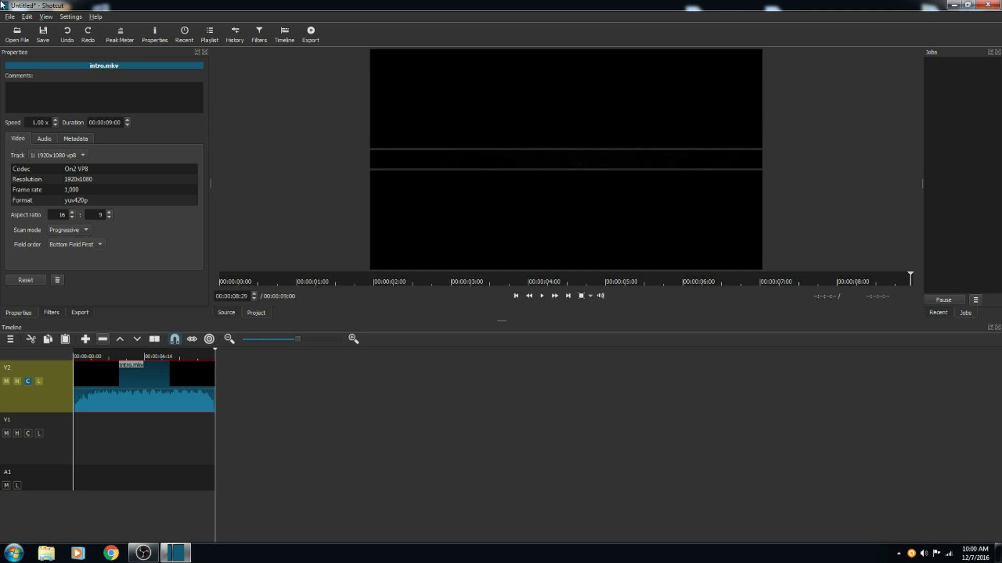
{"action": "left_click", "coordinate": [52, 457]}
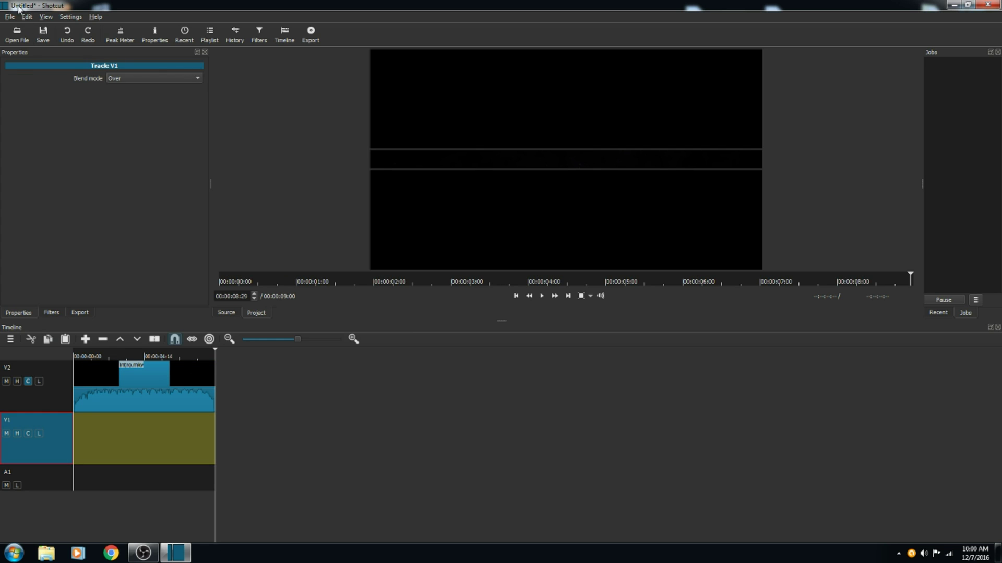
{"action": "left_click", "coordinate": [14, 45]}
{"action": "scroll", "coordinate": [393, 162], "scroll_direction": "down", "scroll_amount": 3}
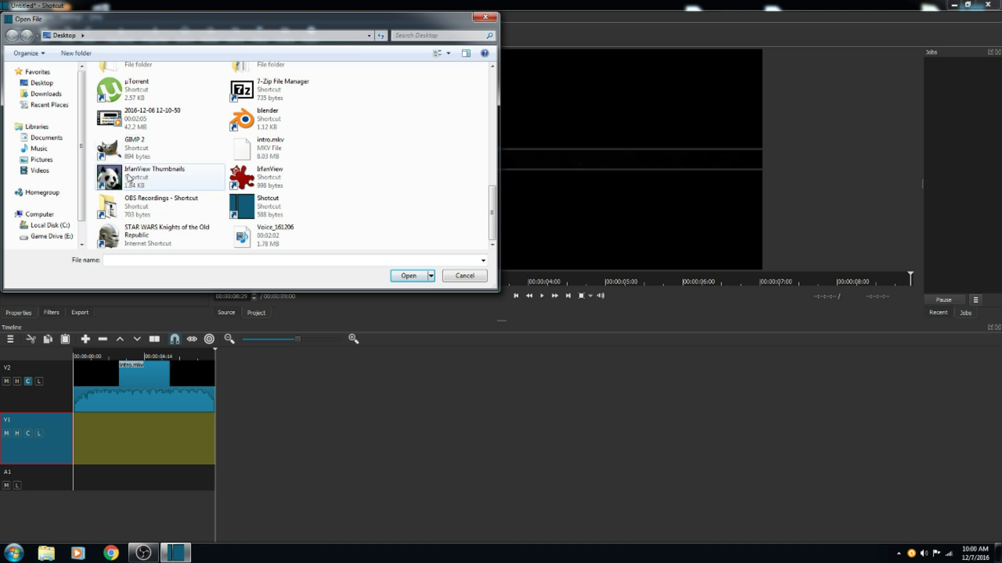
{"action": "left_click", "coordinate": [149, 122]}
{"action": "left_click", "coordinate": [408, 275]}
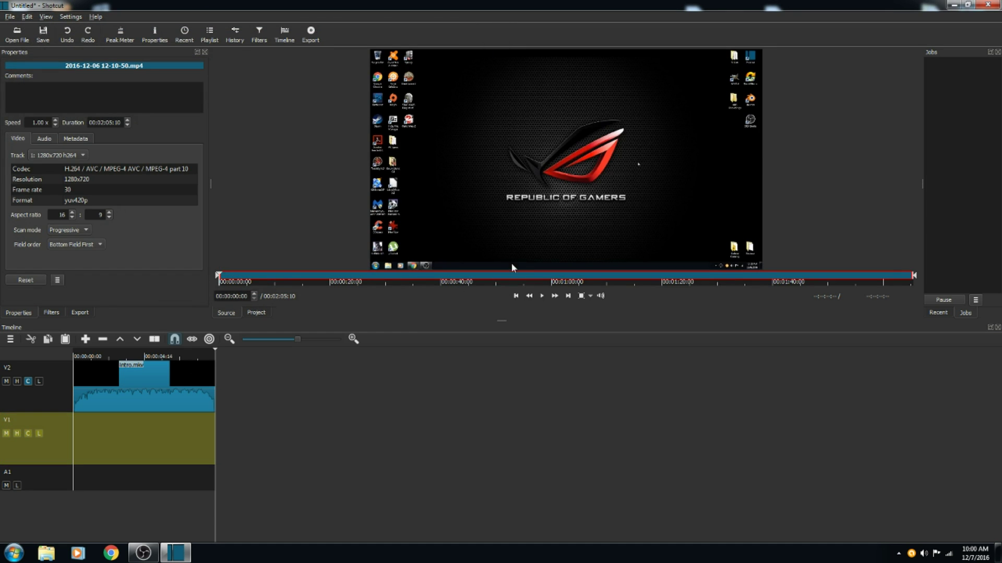
{"action": "left_click", "coordinate": [545, 296]}
{"action": "left_click_drag", "start_coordinate": [638, 152], "coordinate": [219, 425]}
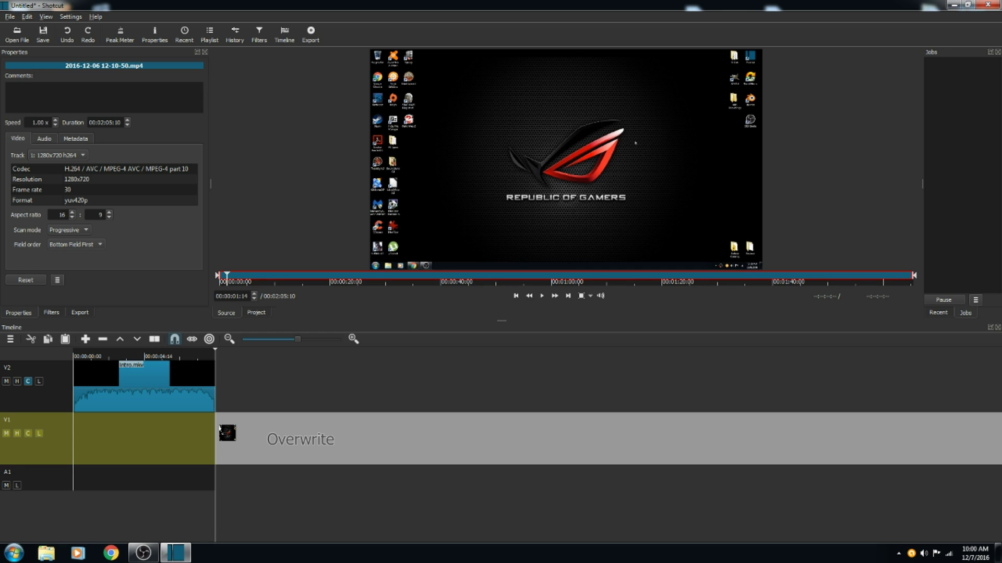
{"action": "left_click_drag", "start_coordinate": [219, 426], "coordinate": [223, 435]}
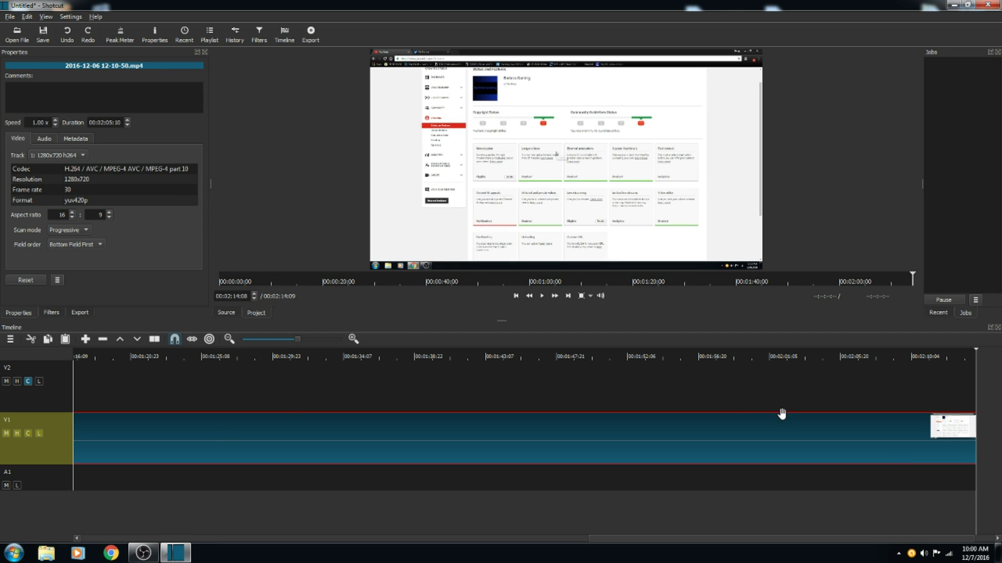
{"action": "left_click_drag", "start_coordinate": [820, 543], "coordinate": [310, 543]}
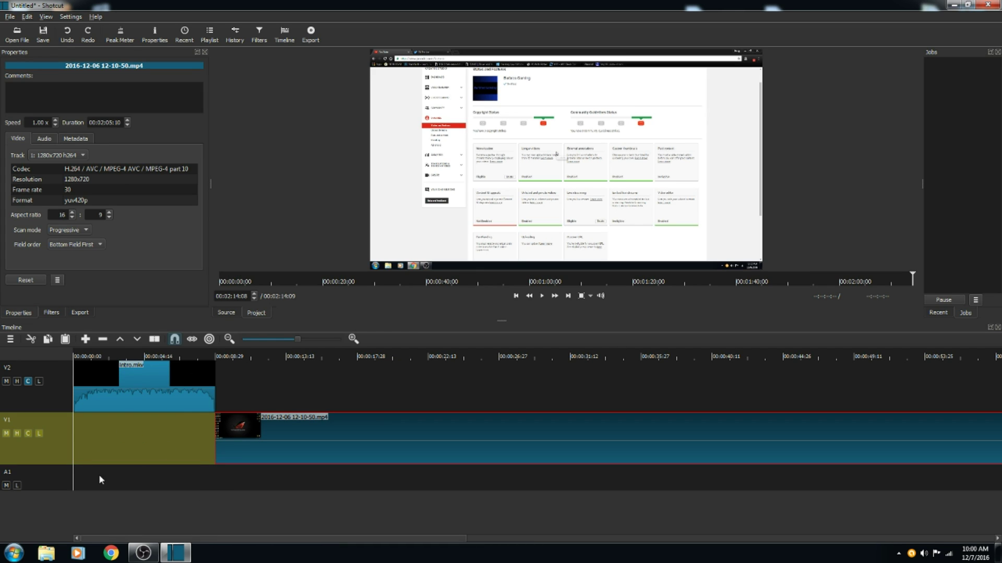
Open Voice_161206.3gp and place it on track A1, aligned with the screen recording's start
{"action": "left_click", "coordinate": [48, 486]}
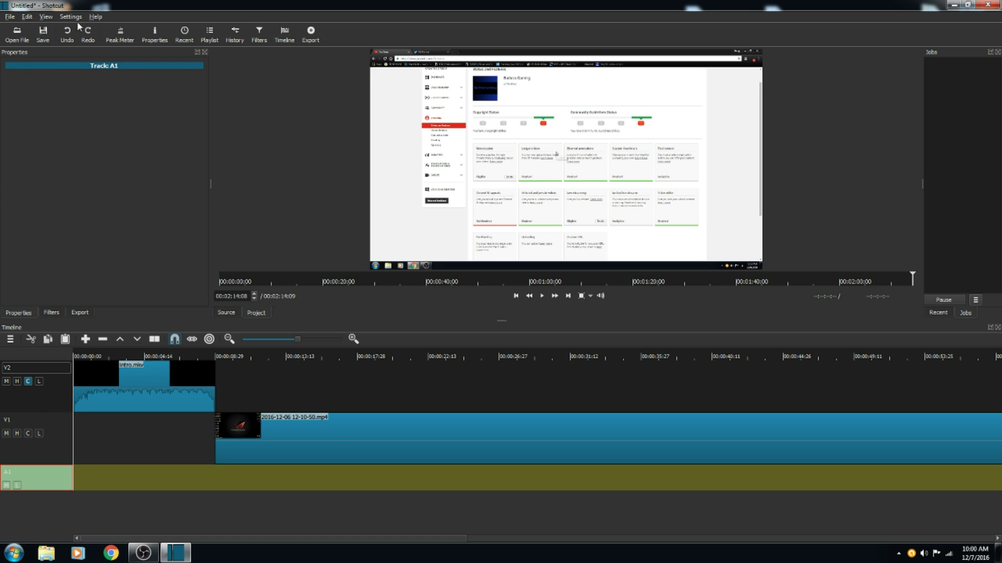
{"action": "left_click", "coordinate": [17, 33]}
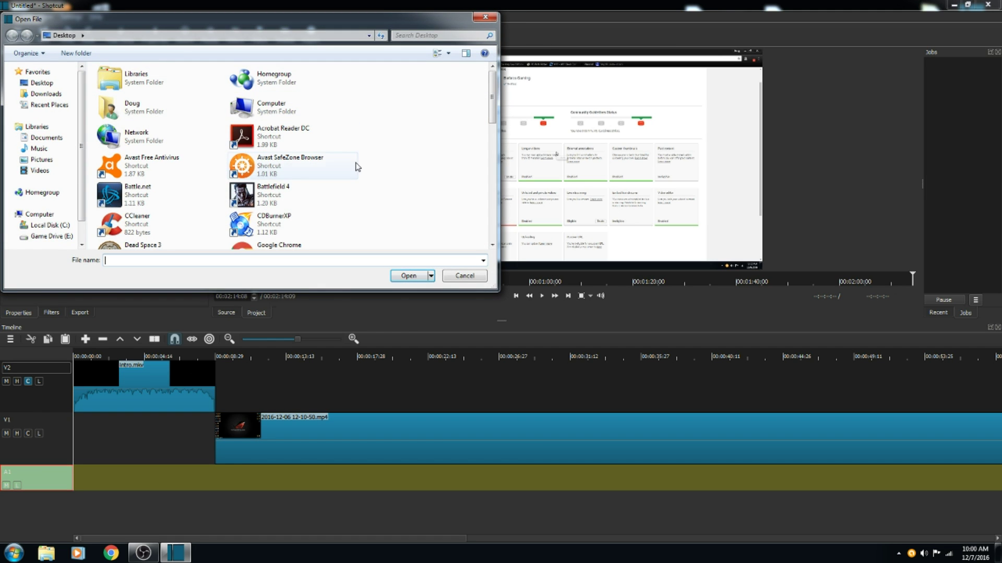
{"action": "left_click_drag", "start_coordinate": [491, 74], "coordinate": [491, 190]}
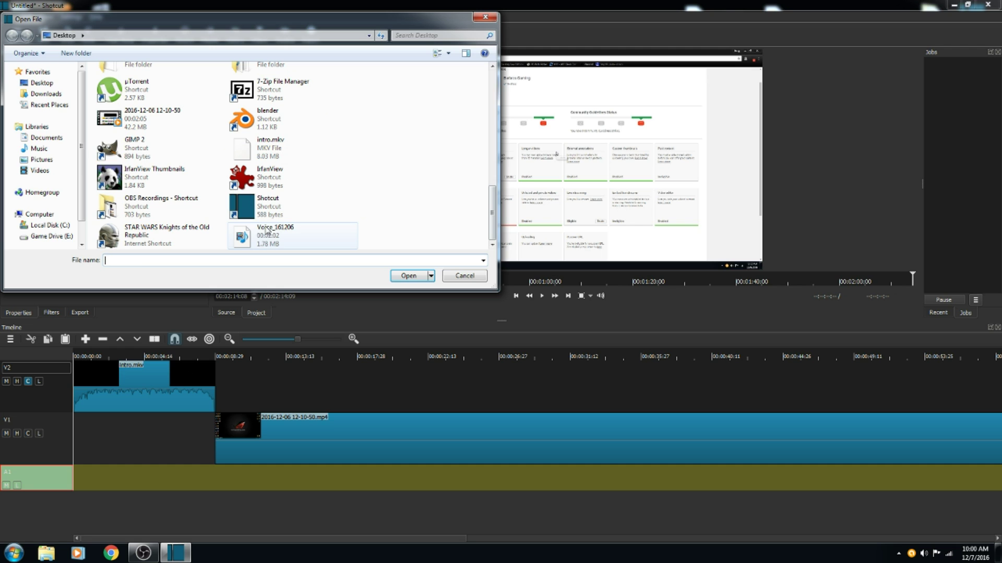
{"action": "left_click", "coordinate": [282, 235]}
{"action": "left_click", "coordinate": [406, 277]}
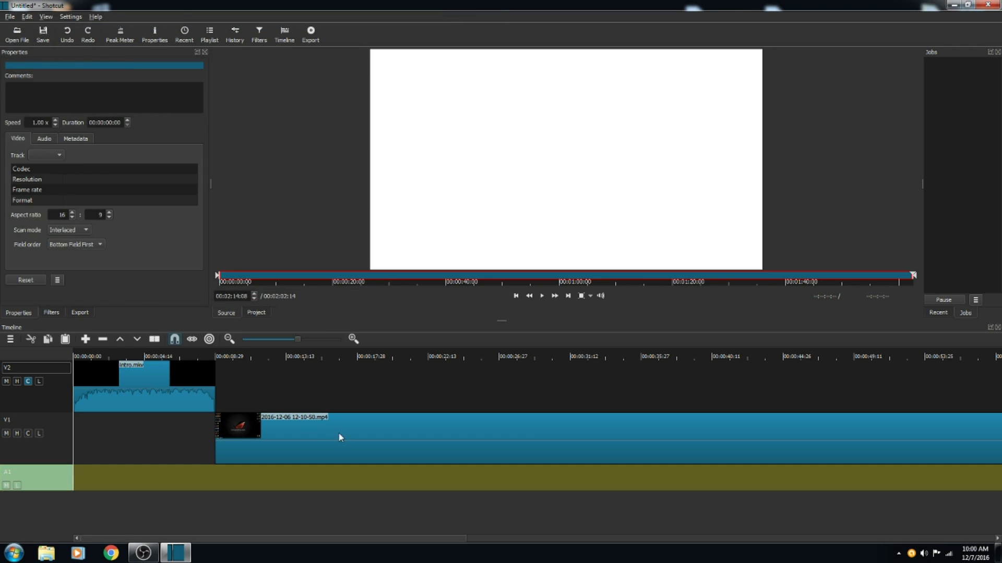
{"action": "left_click_drag", "start_coordinate": [638, 164], "coordinate": [216, 478]}
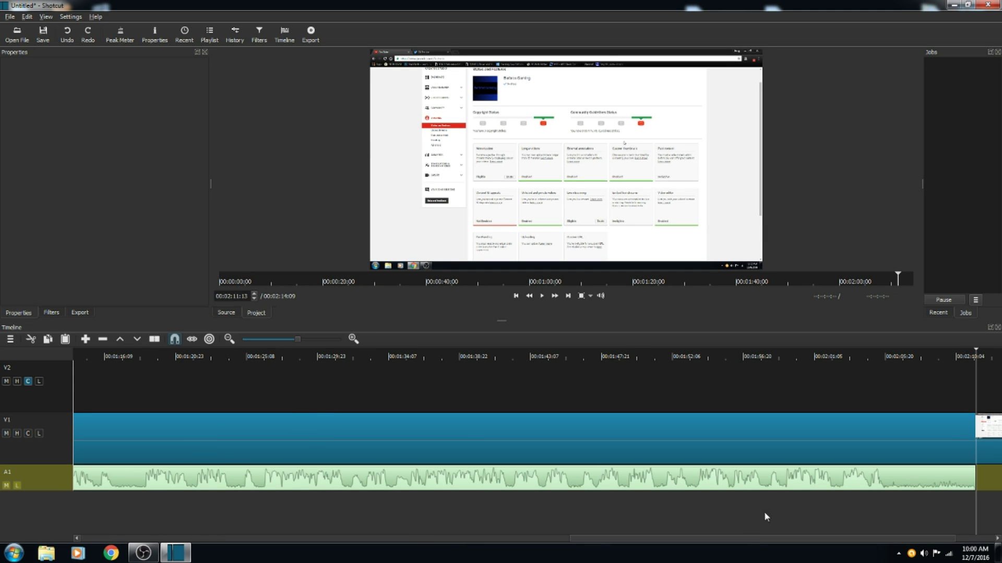
{"action": "left_click_drag", "start_coordinate": [746, 540], "coordinate": [131, 541]}
{"action": "left_click", "coordinate": [175, 517]}
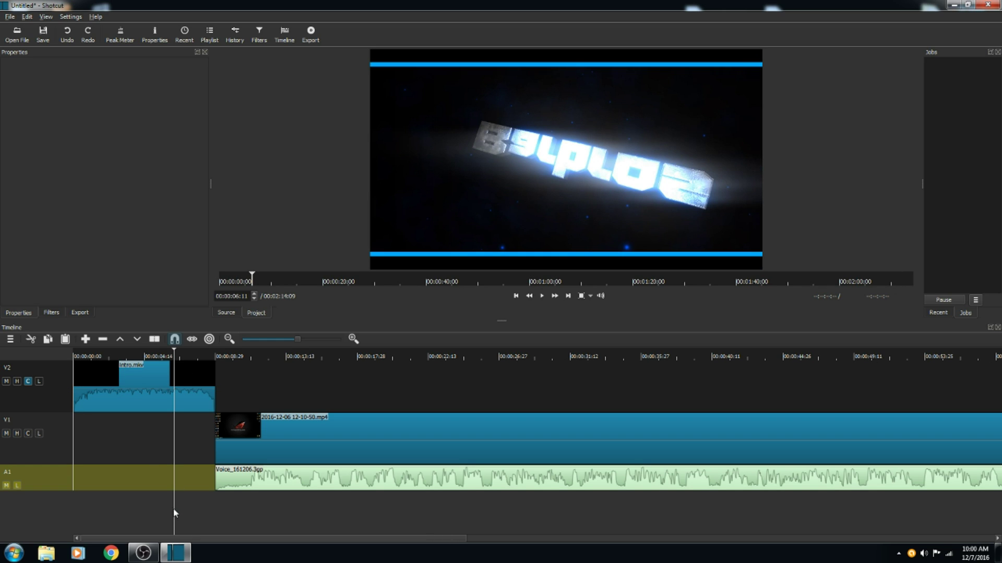
{"action": "left_click_drag", "start_coordinate": [173, 510], "coordinate": [59, 500]}
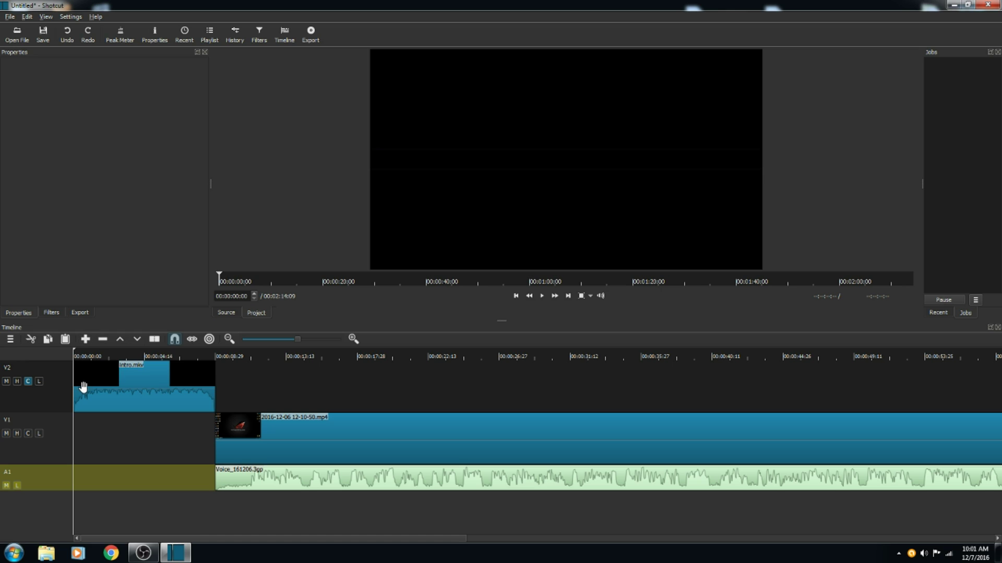
{"action": "left_click", "coordinate": [543, 296]}
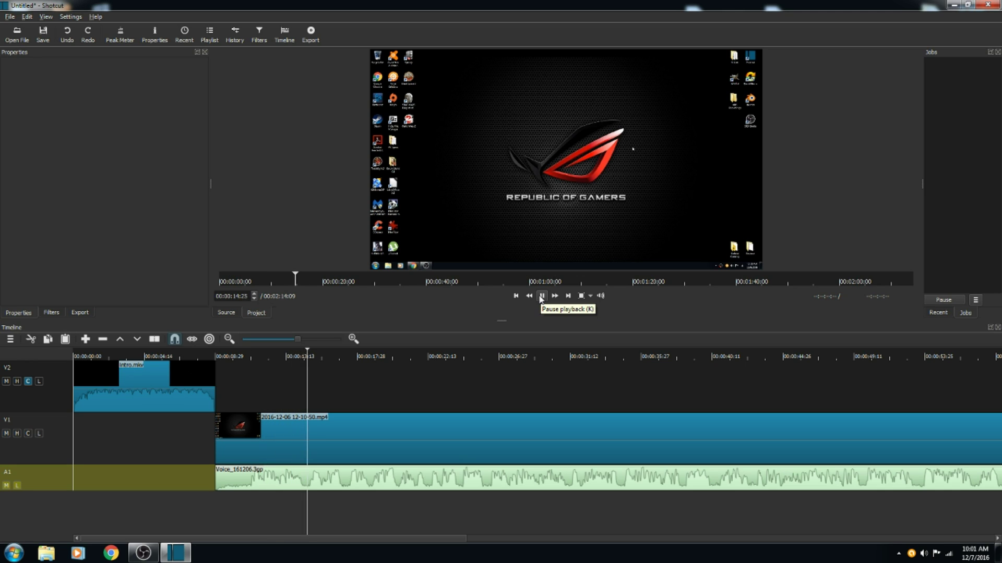
{"action": "left_click", "coordinate": [541, 296]}
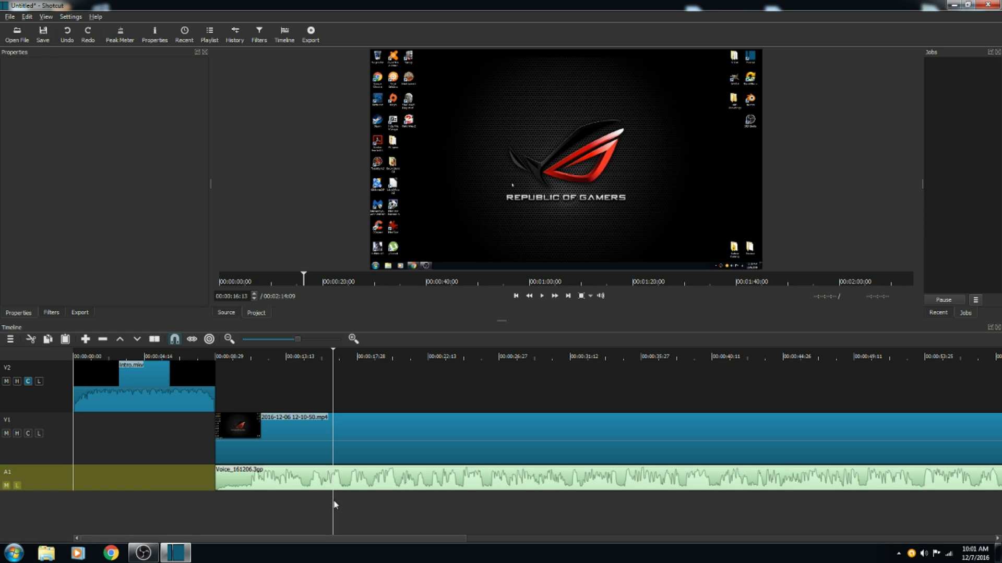
{"action": "left_click_drag", "start_coordinate": [379, 537], "coordinate": [702, 554]}
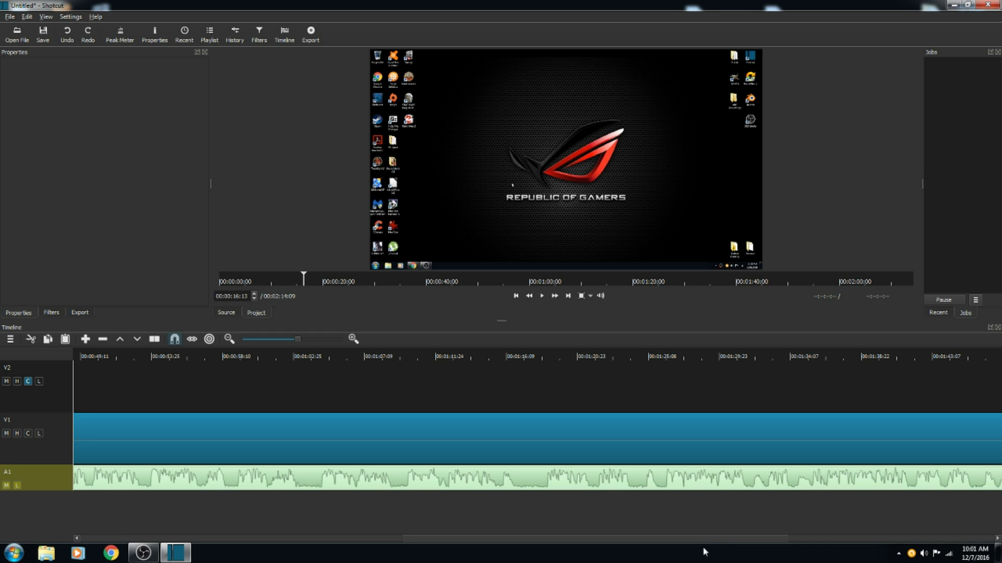
{"action": "left_click_drag", "start_coordinate": [718, 542], "coordinate": [402, 540]}
{"action": "left_click_drag", "start_coordinate": [350, 514], "coordinate": [490, 514]}
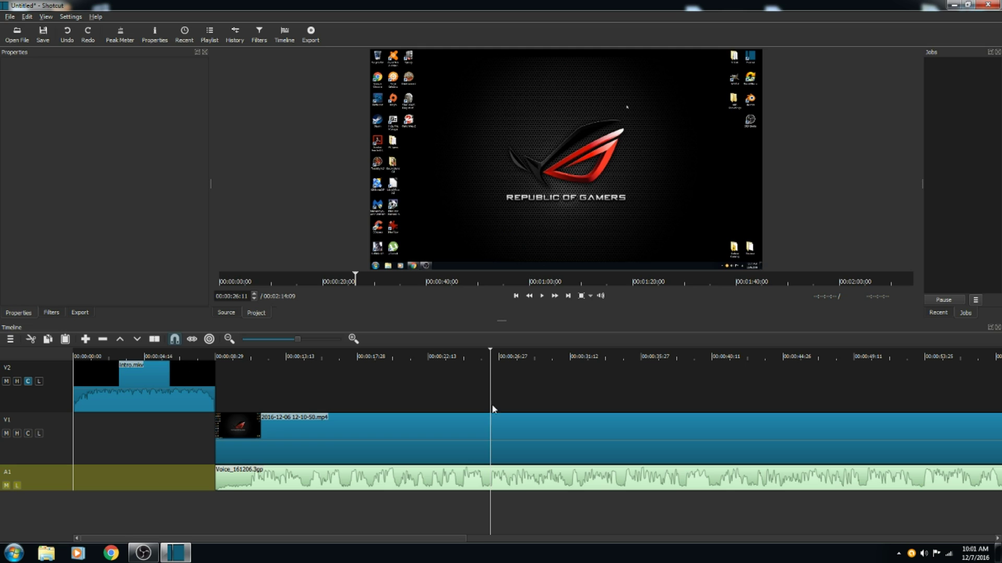
Split the screen-recording clip on V1 at the playhead, about 00:00:26
{"action": "left_click", "coordinate": [42, 451]}
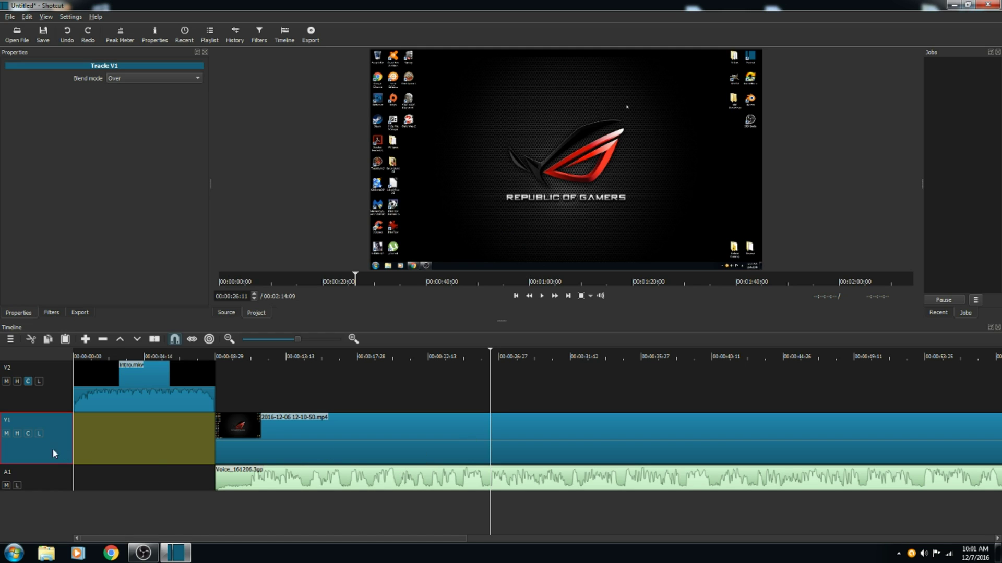
{"action": "left_click", "coordinate": [55, 486]}
{"action": "left_click", "coordinate": [188, 443]}
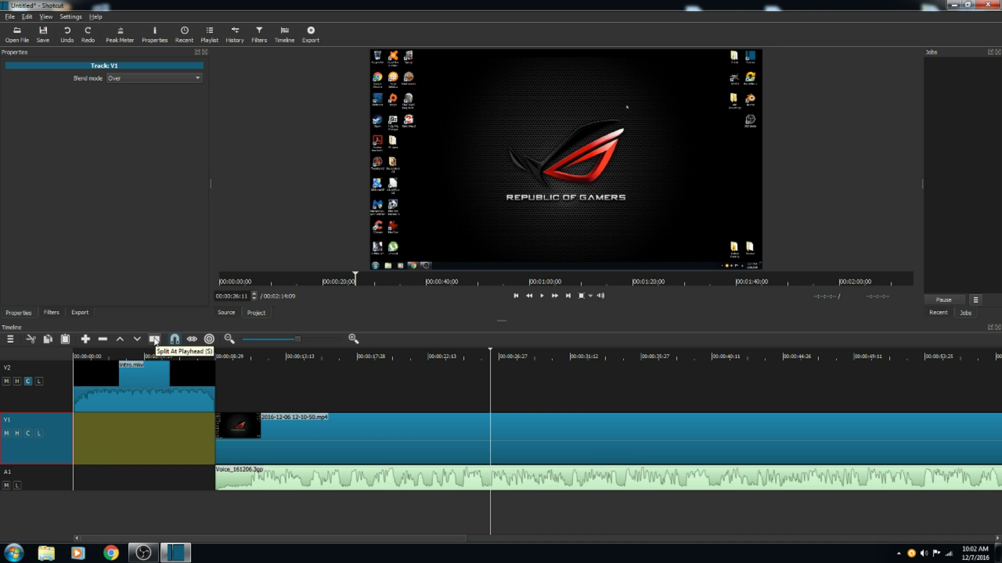
{"action": "left_click", "coordinate": [155, 339]}
{"action": "left_click", "coordinate": [505, 444]}
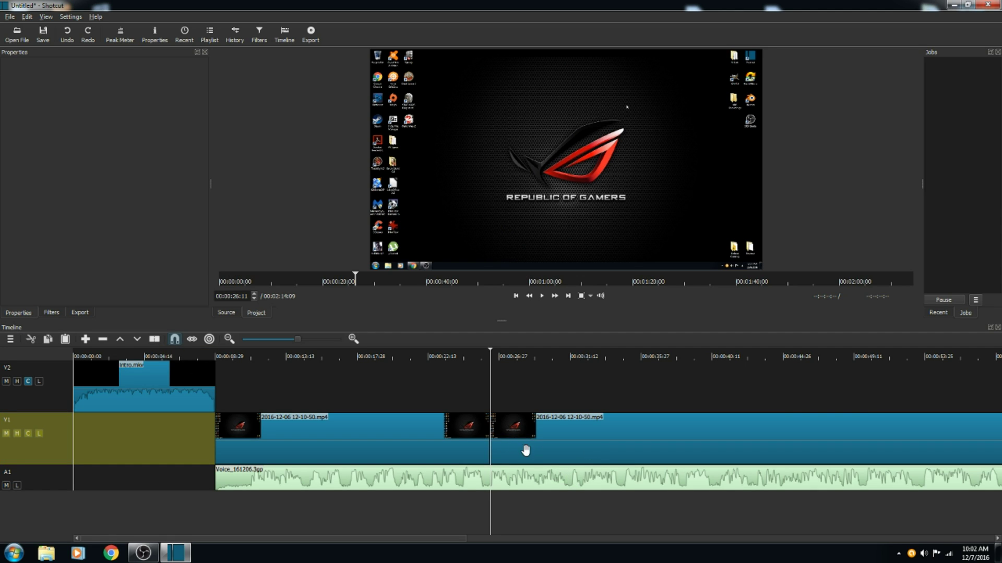
{"action": "left_click", "coordinate": [526, 450]}
{"action": "left_click", "coordinate": [458, 453]}
{"action": "left_click", "coordinate": [514, 457]}
{"action": "left_click", "coordinate": [447, 454]}
{"action": "left_click", "coordinate": [517, 457]}
{"action": "left_click", "coordinate": [466, 456]}
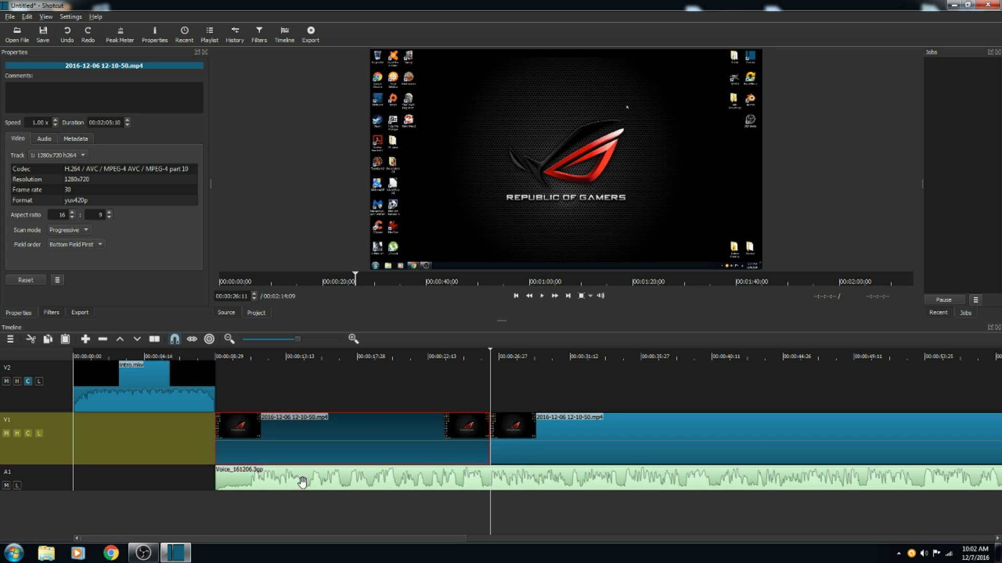
Split the voice clip on A1 at 00:00:26 and again at 00:00:37:25
{"action": "left_click", "coordinate": [52, 489]}
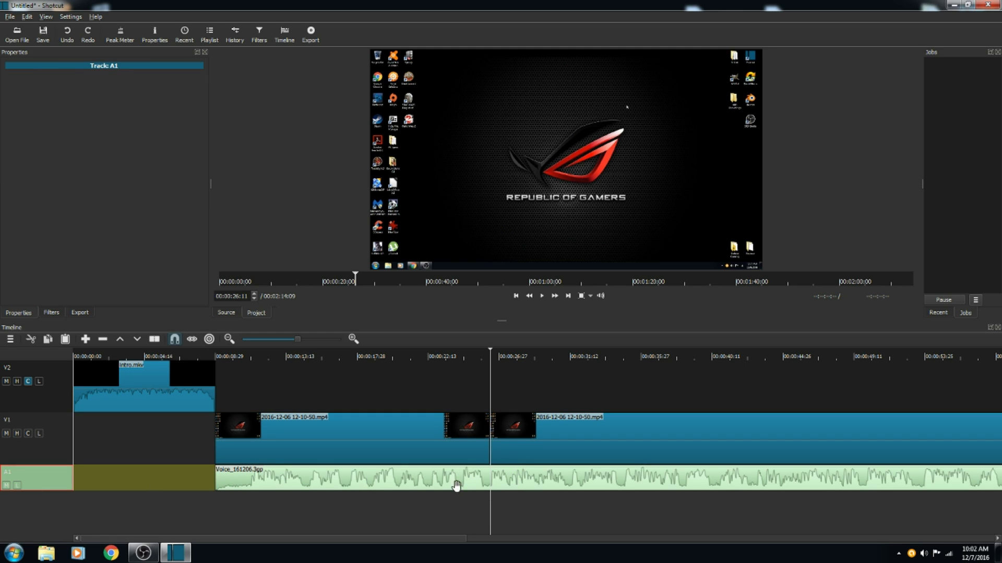
{"action": "left_click", "coordinate": [154, 339]}
{"action": "left_click", "coordinate": [472, 483]}
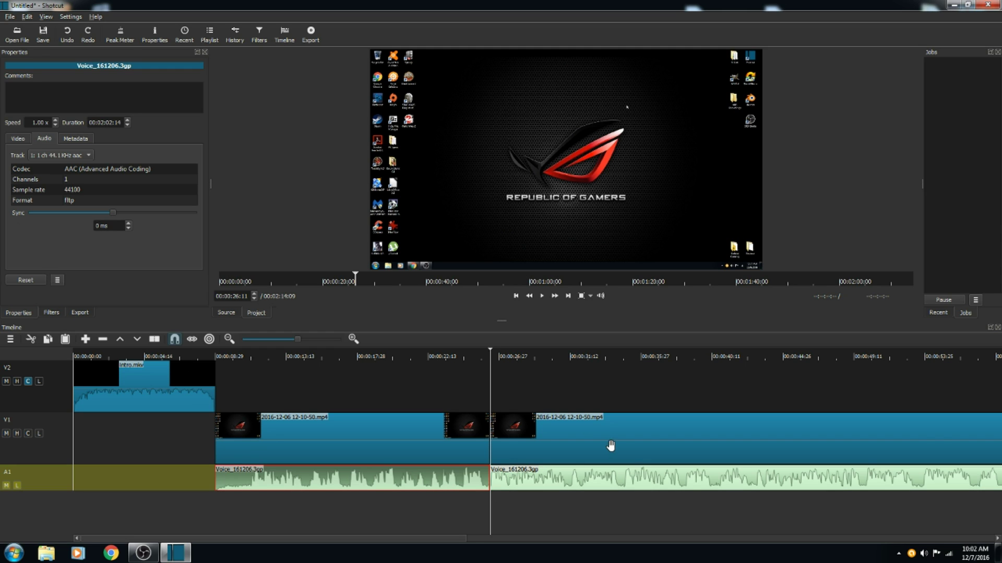
{"action": "left_click_drag", "start_coordinate": [491, 359], "coordinate": [562, 373]}
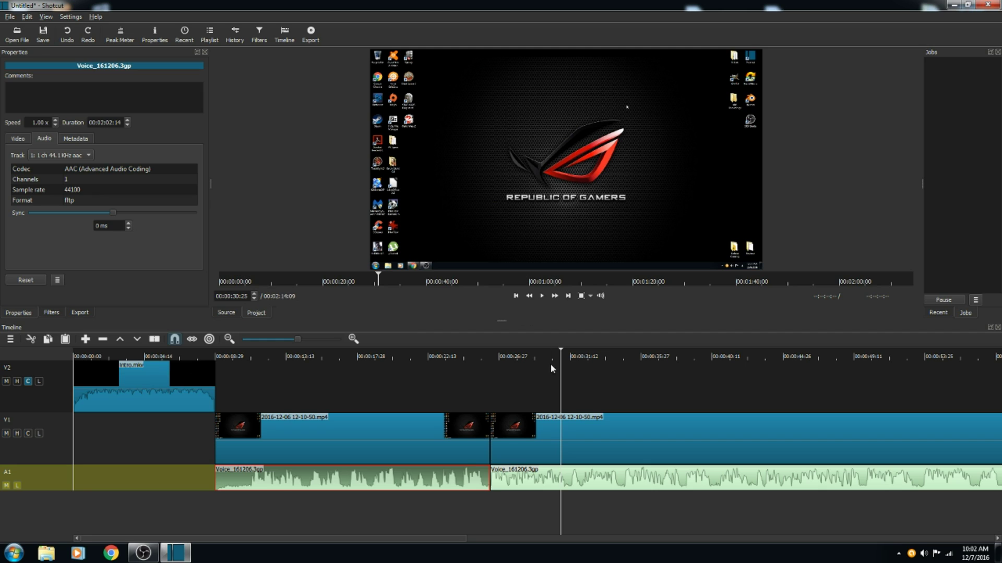
{"action": "left_click", "coordinate": [566, 379]}
{"action": "left_click", "coordinate": [671, 384]}
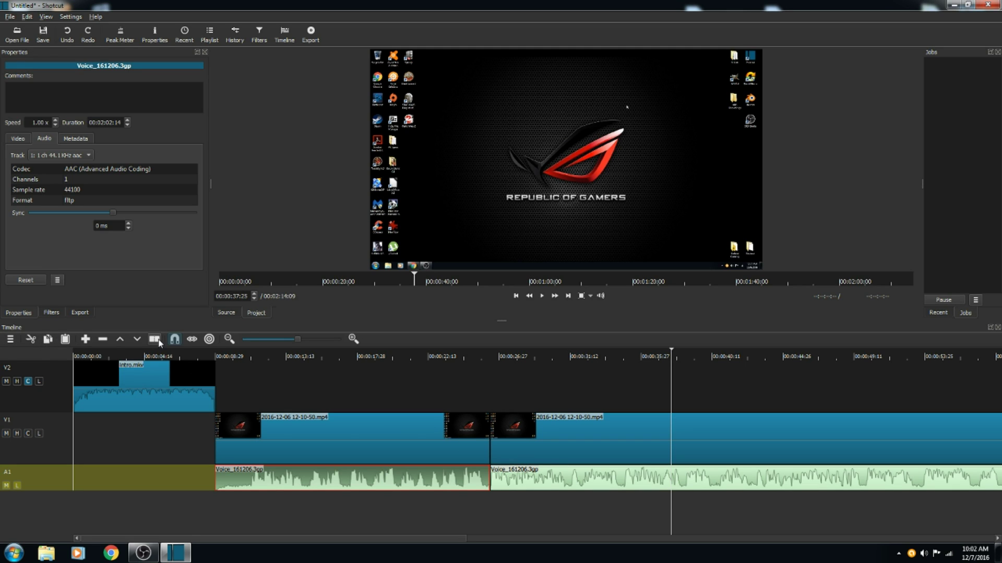
{"action": "key", "text": "s"}
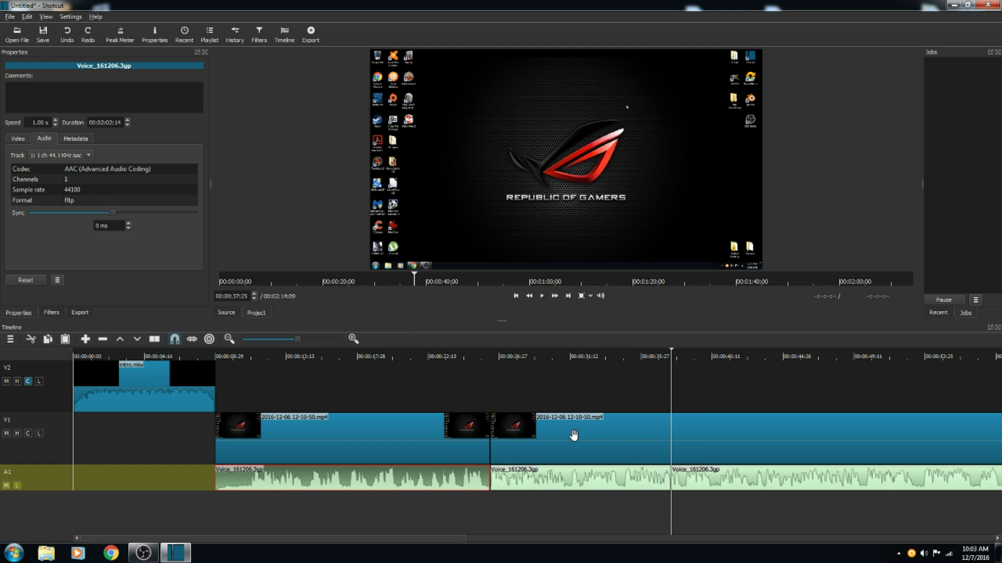
Select the second V1 screen-recording piece and split it at 00:00:37:25 to match the voice cut
{"action": "left_click", "coordinate": [166, 447]}
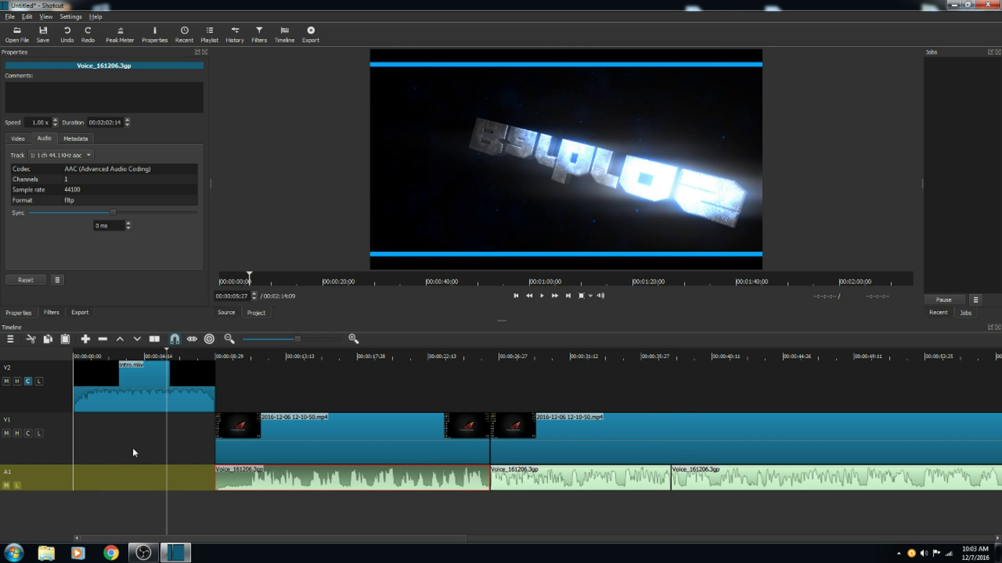
{"action": "left_click", "coordinate": [672, 392]}
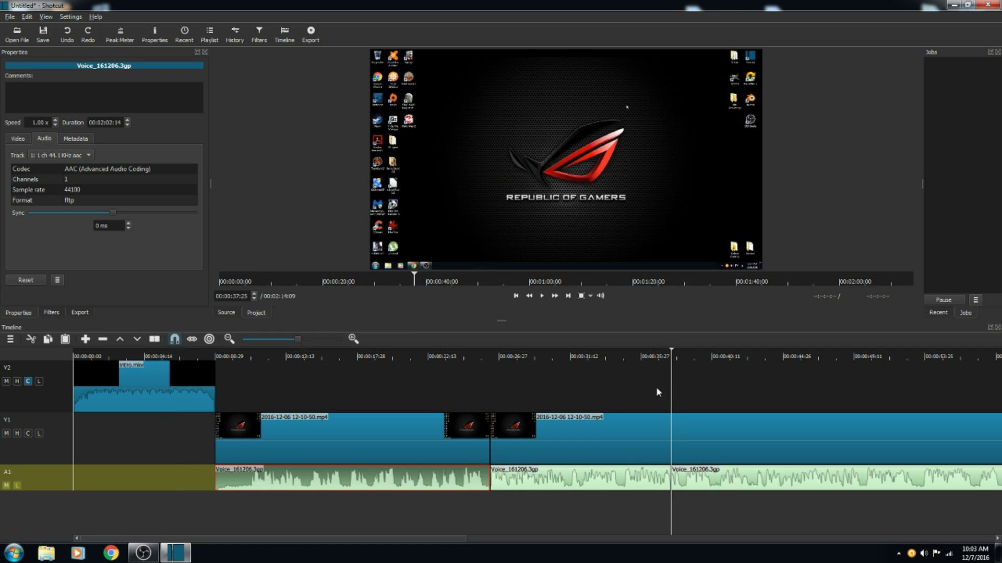
{"action": "left_click", "coordinate": [639, 457]}
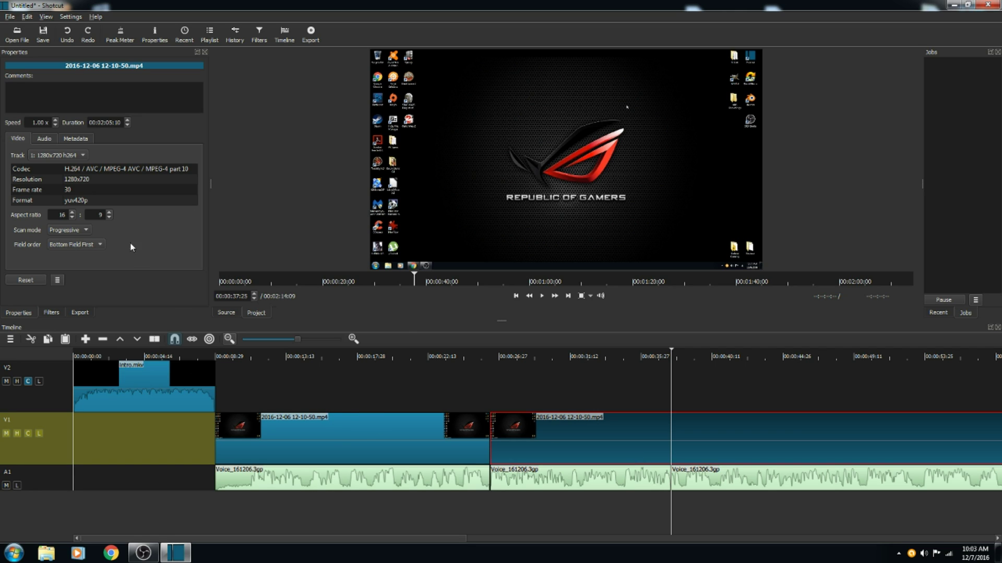
{"action": "left_click", "coordinate": [53, 315]}
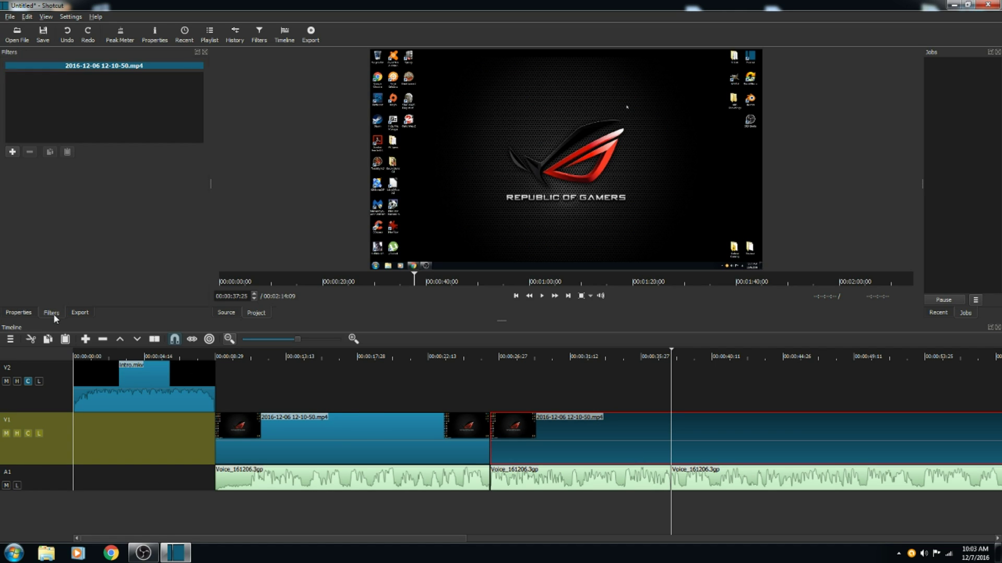
{"action": "key", "text": "s"}
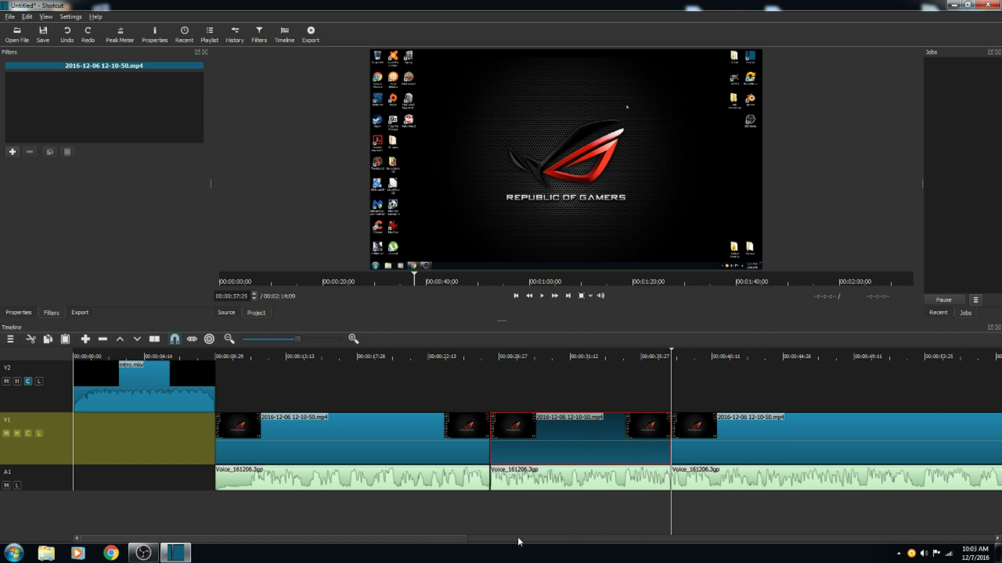
Ripple-delete the middle V1 clip to close the gap, then select the middle Voice_161206.3gp clip
{"action": "left_click_drag", "start_coordinate": [418, 541], "coordinate": [486, 540]}
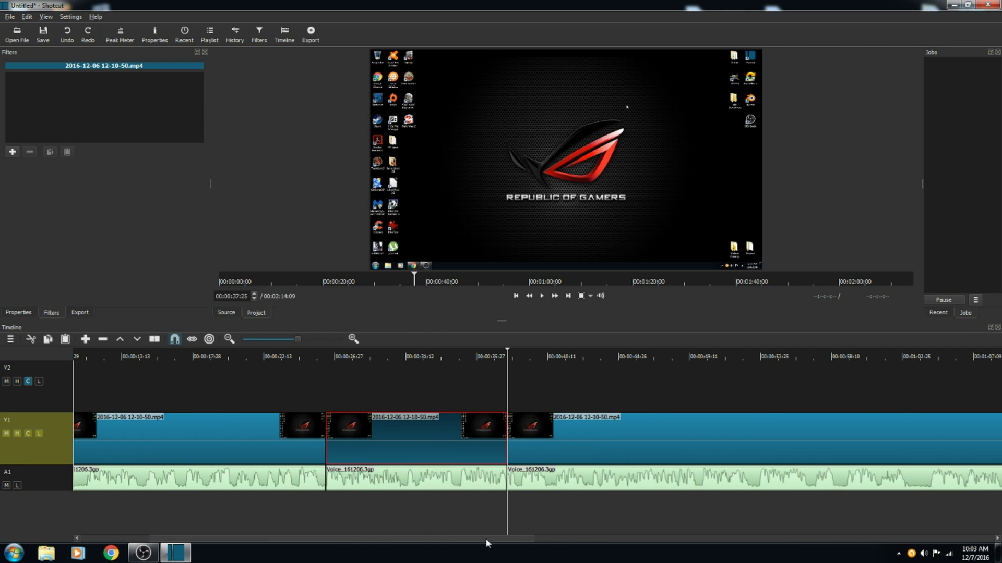
{"action": "key", "text": "z"}
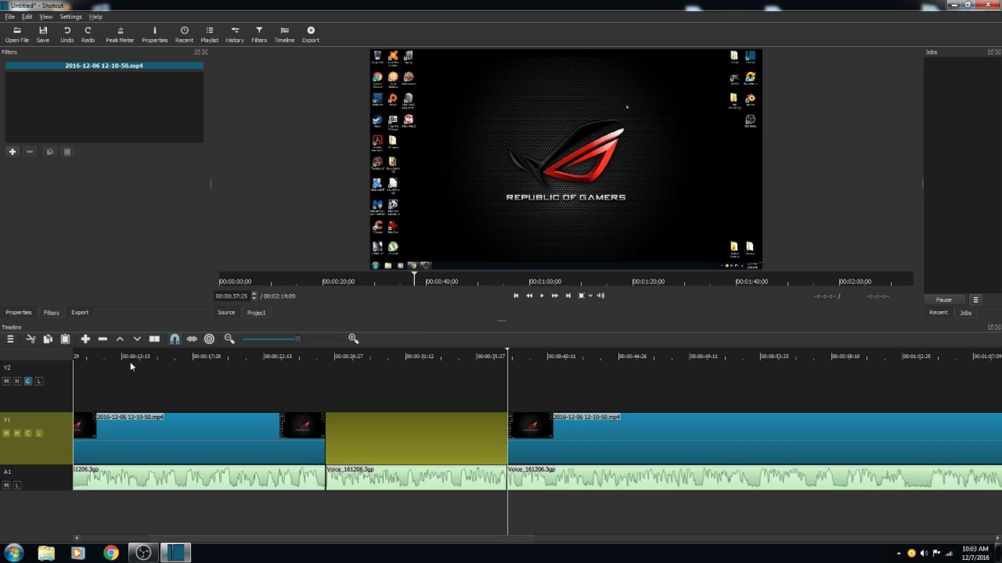
{"action": "mouse_move", "coordinate": [434, 435]}
{"action": "left_mouse_down"}
{"action": "mouse_move", "coordinate": [401, 435]}
{"action": "mouse_move", "coordinate": [481, 442]}
{"action": "mouse_move", "coordinate": [386, 443]}
{"action": "mouse_move", "coordinate": [448, 447]}
{"action": "left_mouse_up"}
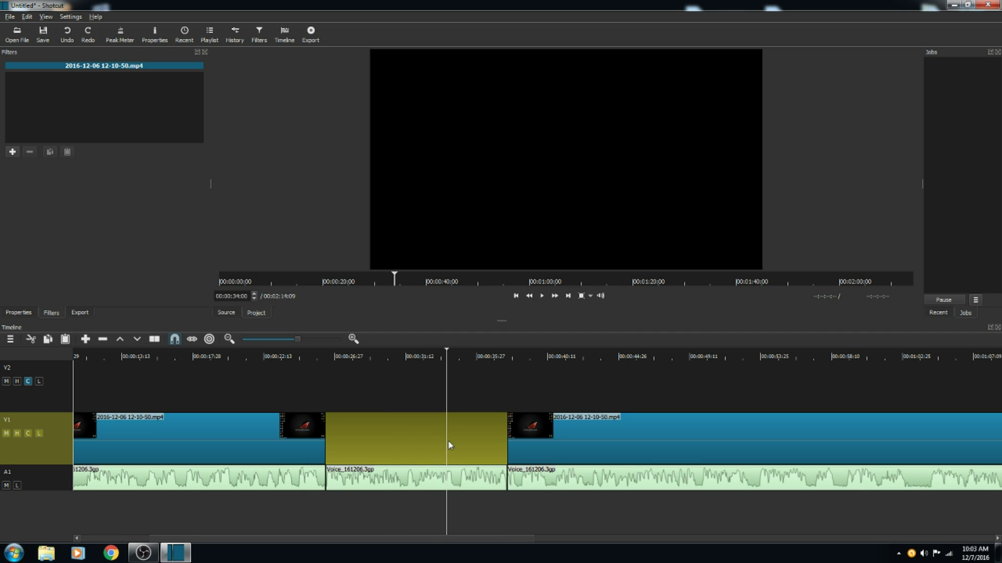
{"action": "key", "text": "ctrl+z"}
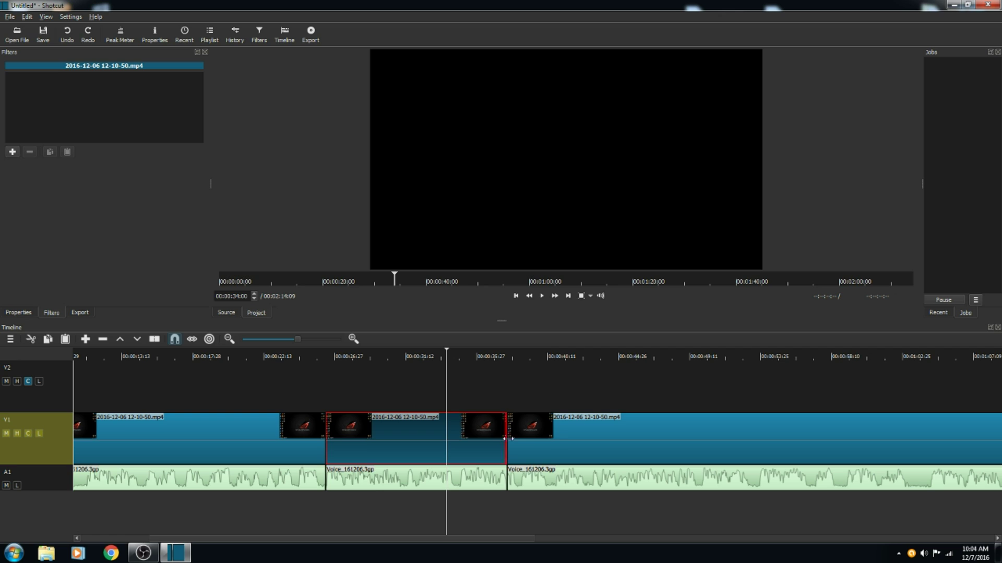
{"action": "key", "text": "Delete"}
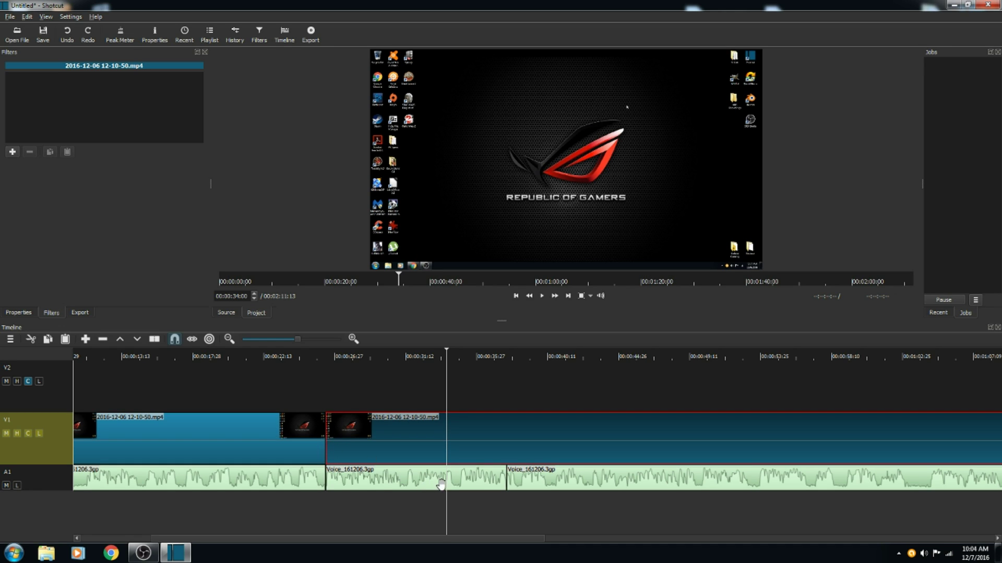
{"action": "left_click", "coordinate": [379, 483]}
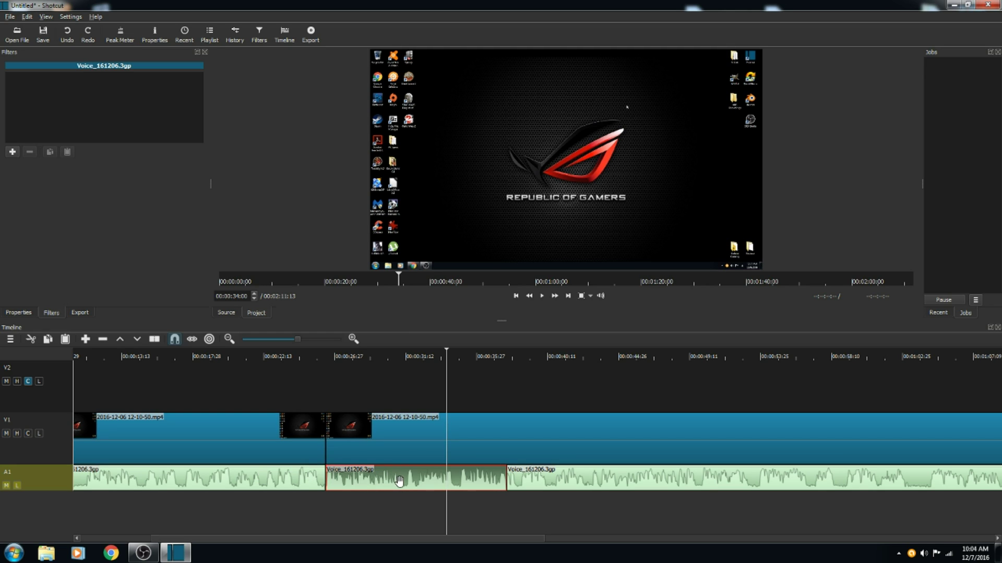
Ripple-delete the middle Voice_161206.3gp audio clip, then set the playhead to about 00:00:22
{"action": "key", "text": "Delete"}
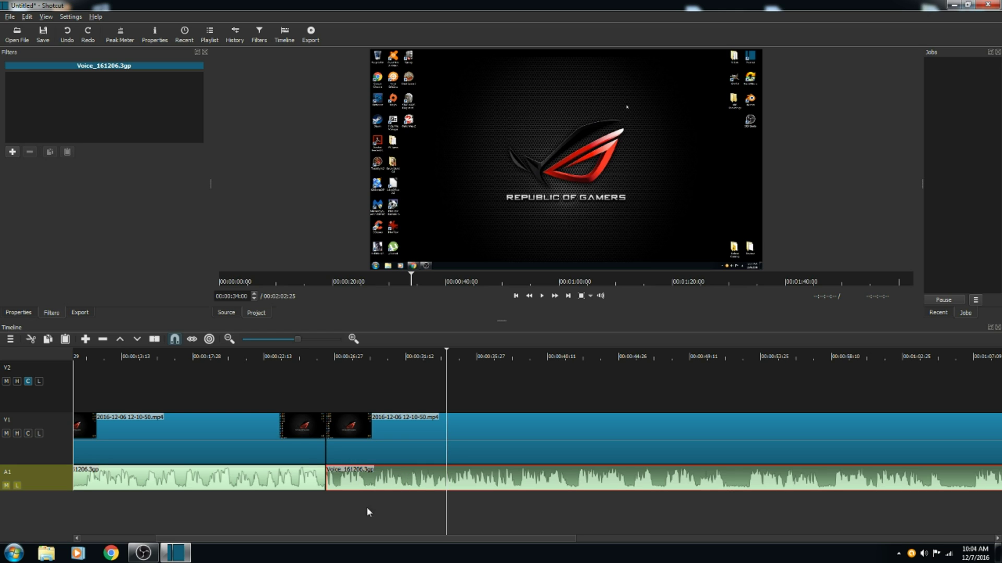
{"action": "left_click", "coordinate": [299, 519]}
{"action": "left_click", "coordinate": [271, 506]}
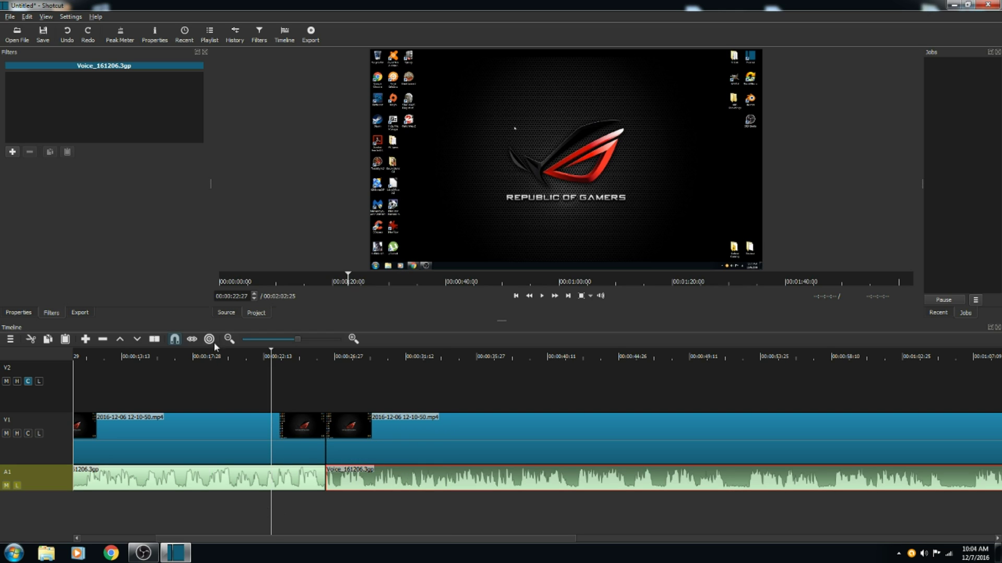
Play back the edited section, pause it, and scroll the timeline back to the start
{"action": "left_click", "coordinate": [541, 295]}
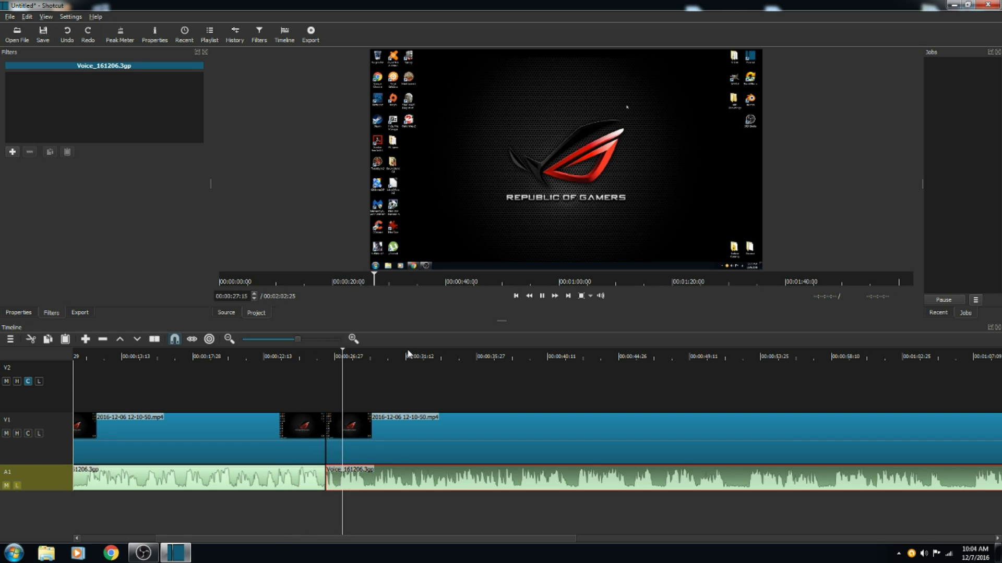
{"action": "left_click", "coordinate": [542, 296]}
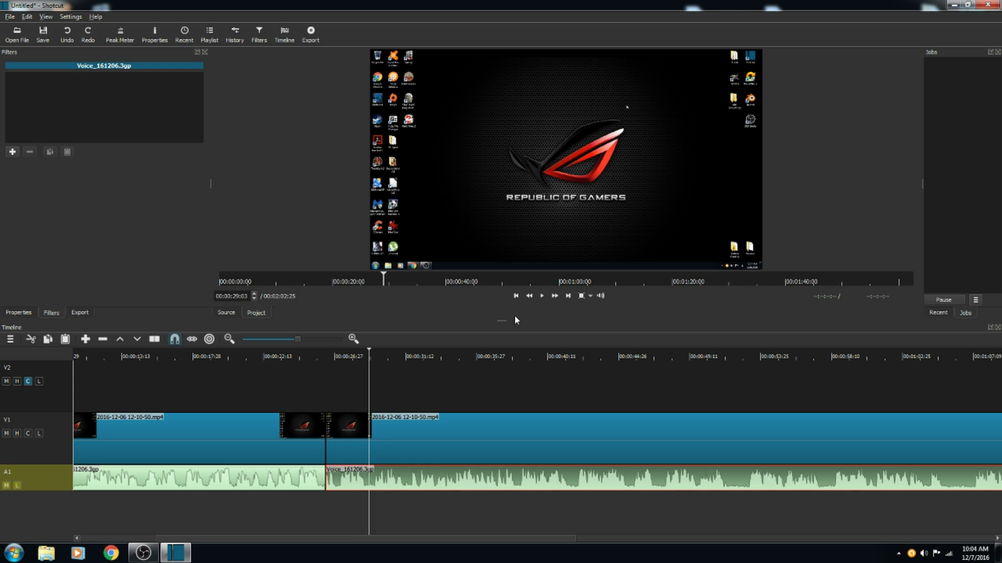
{"action": "left_click_drag", "start_coordinate": [405, 538], "coordinate": [320, 540]}
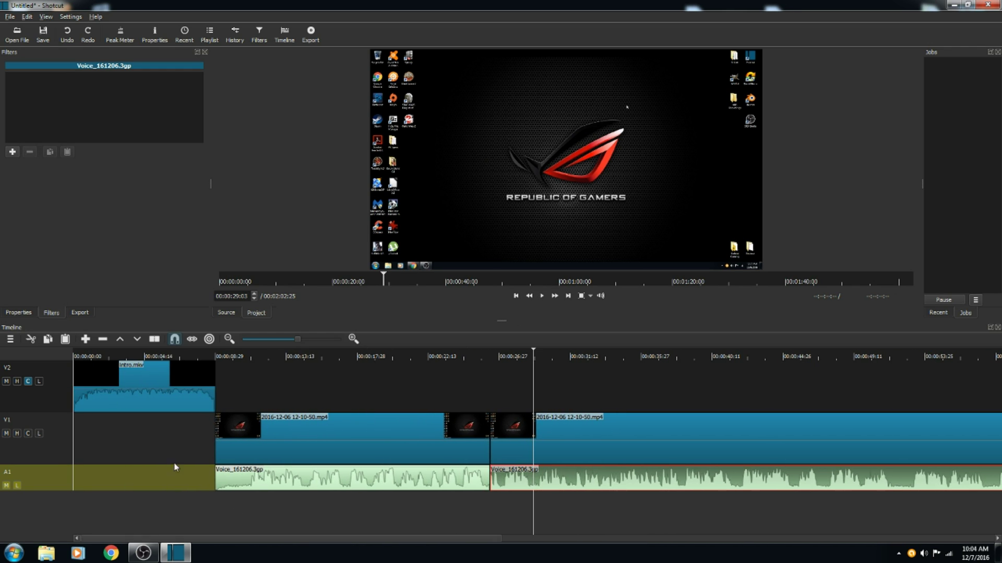
{"action": "left_click", "coordinate": [151, 399]}
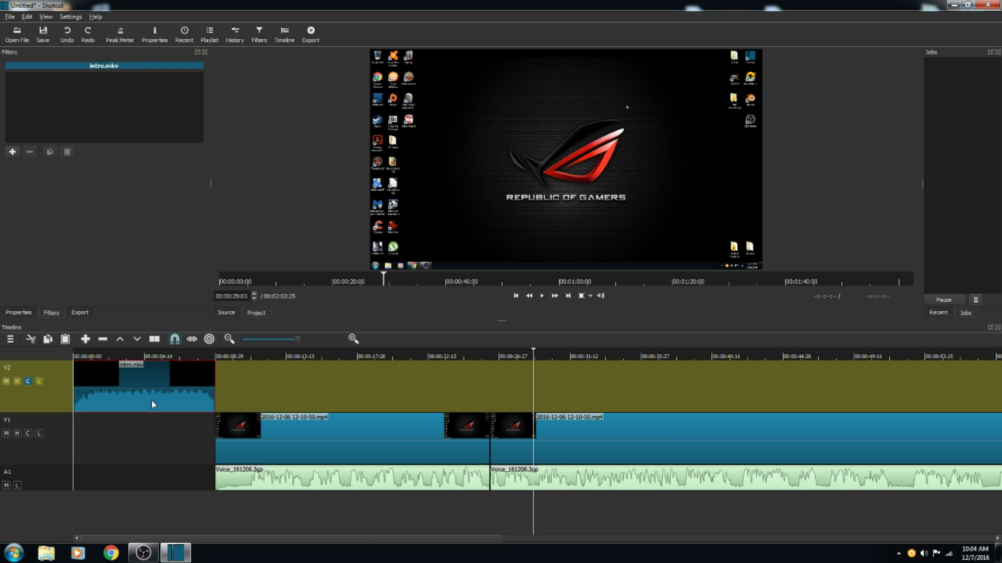
{"action": "left_click_drag", "start_coordinate": [534, 514], "coordinate": [284, 516]}
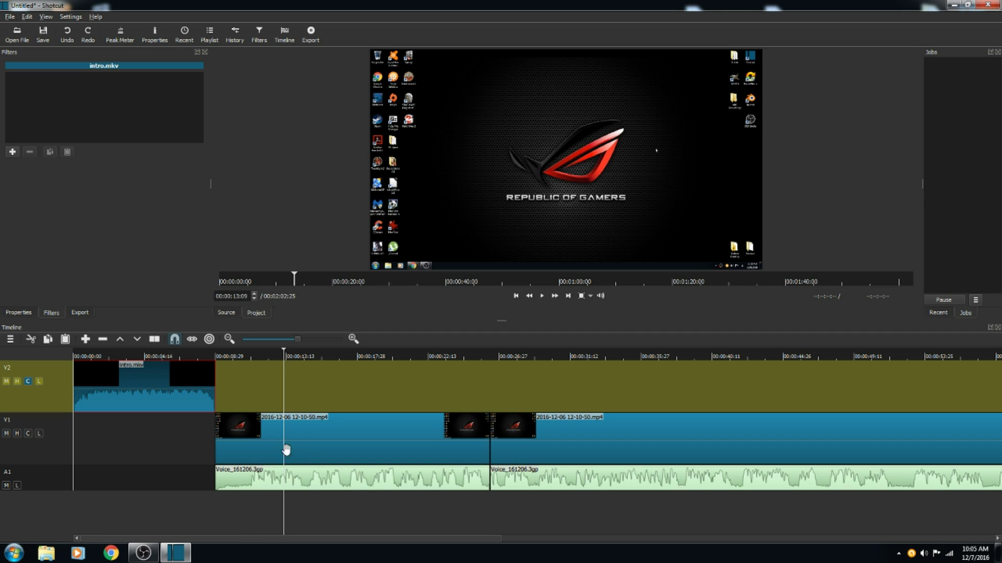
{"action": "left_click", "coordinate": [250, 439]}
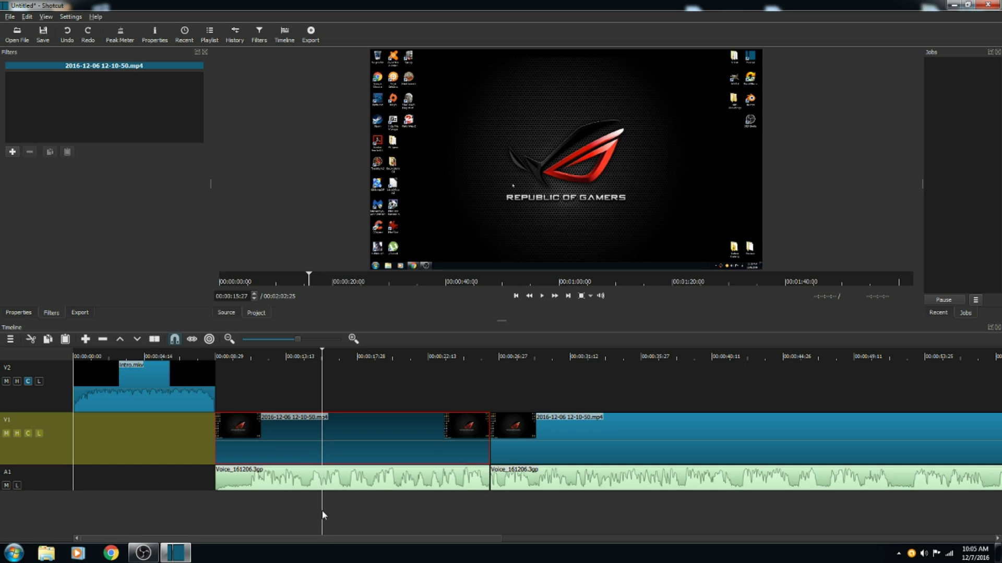
{"action": "key", "text": "space"}
{"action": "key", "text": "s"}
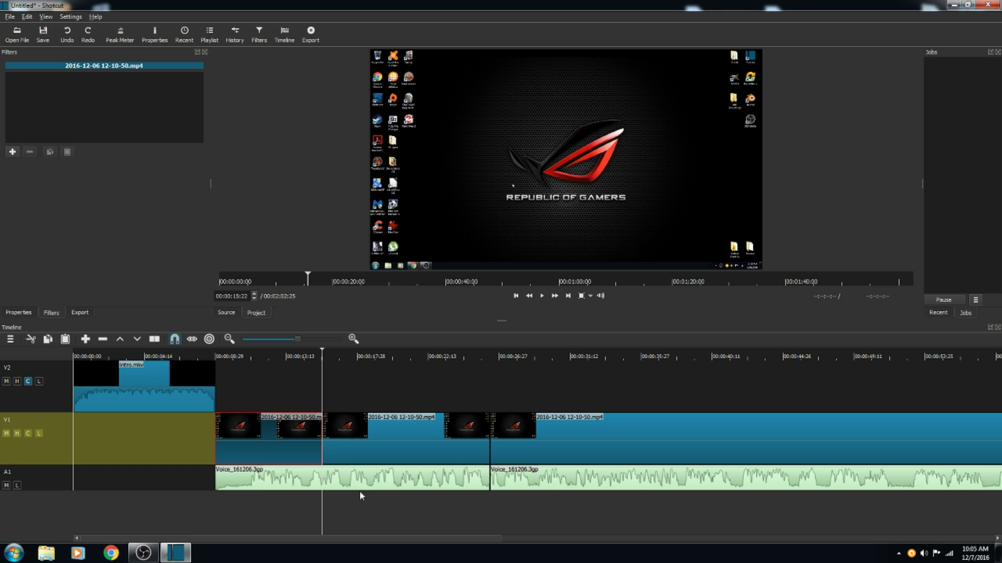
Split the clip again at 00:00:22:11, leaving the playhead in the middle piece
{"action": "left_click_drag", "start_coordinate": [395, 512], "coordinate": [427, 512]}
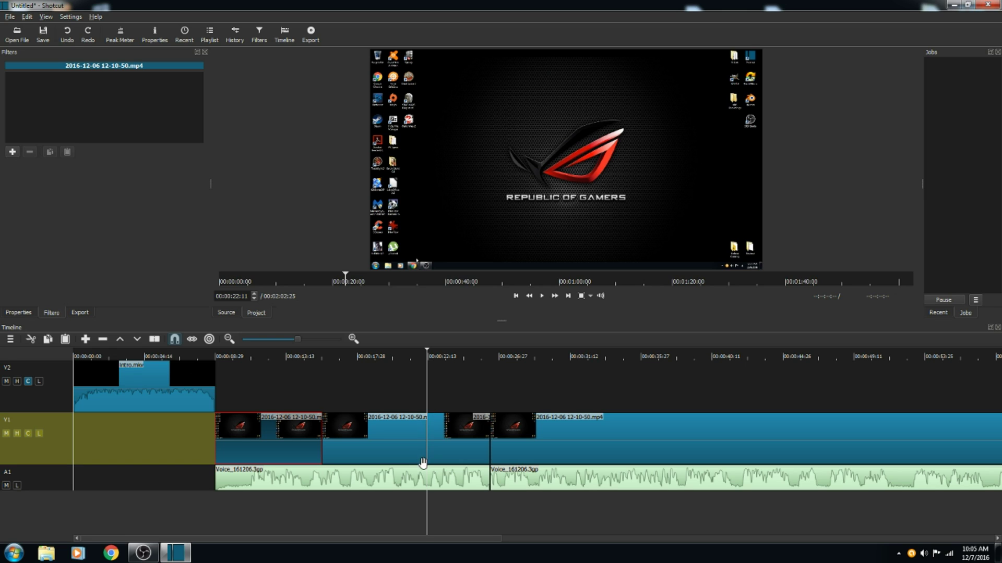
{"action": "key", "text": "s"}
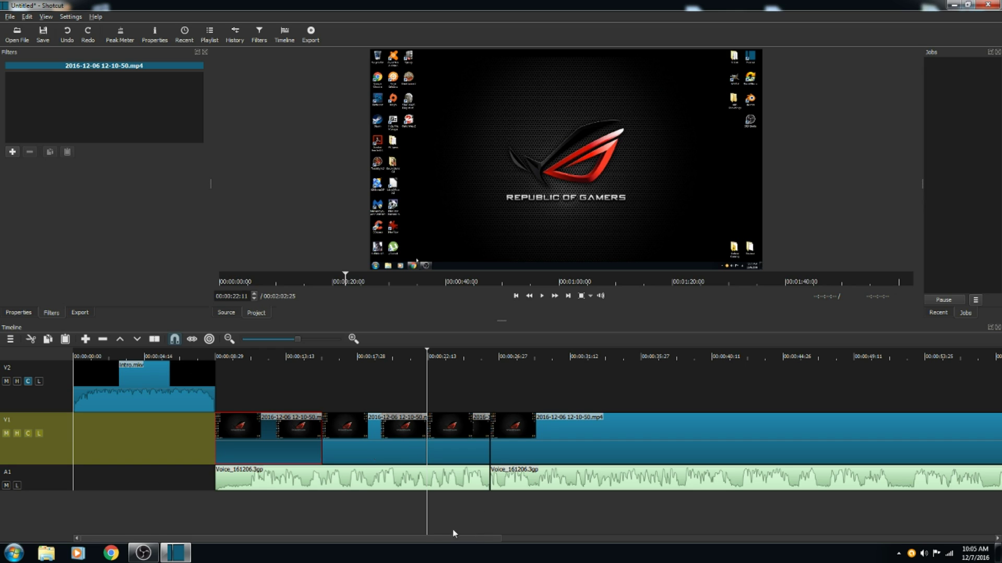
{"action": "left_click_drag", "start_coordinate": [429, 524], "coordinate": [397, 519]}
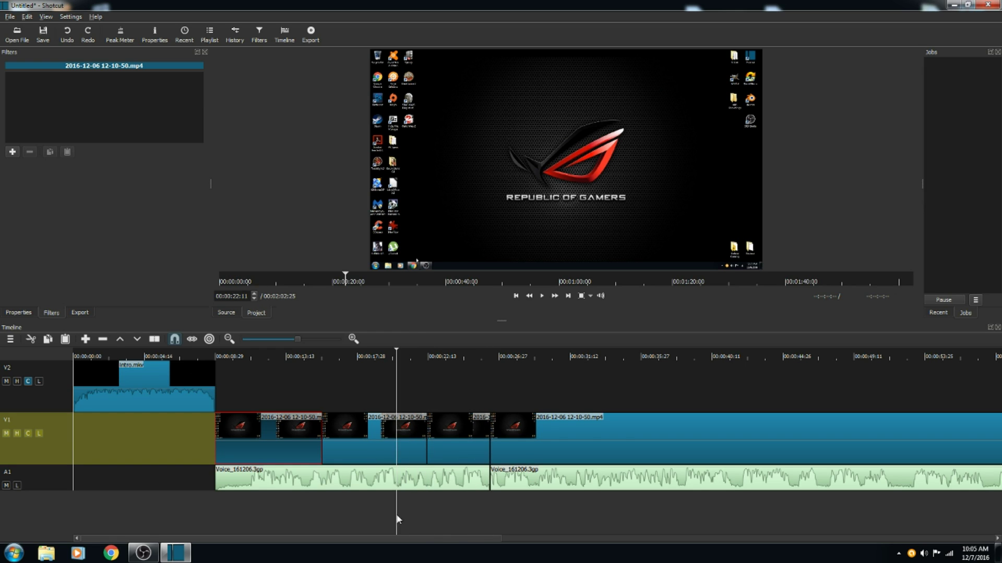
Apply a Text video filter showing the #timecode# to the middle split piece
{"action": "left_click", "coordinate": [372, 455]}
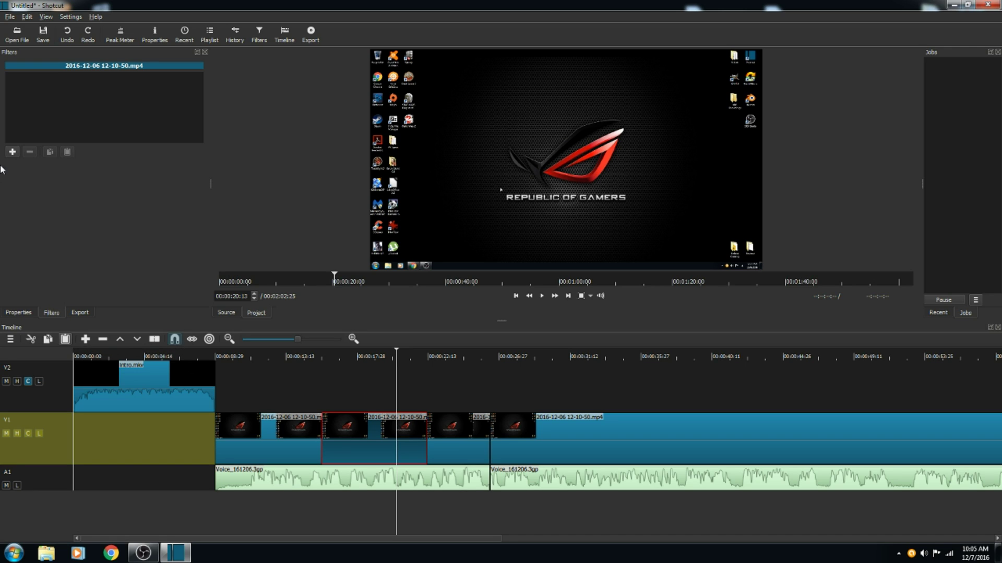
{"action": "left_click", "coordinate": [13, 151]}
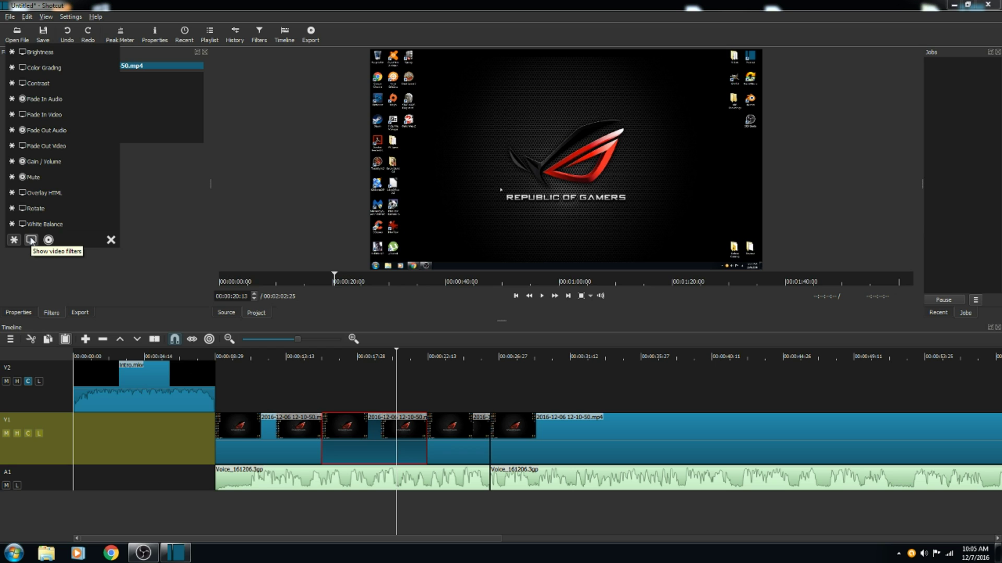
{"action": "left_click", "coordinate": [31, 240]}
{"action": "left_click", "coordinate": [48, 240]}
{"action": "left_click", "coordinate": [31, 241]}
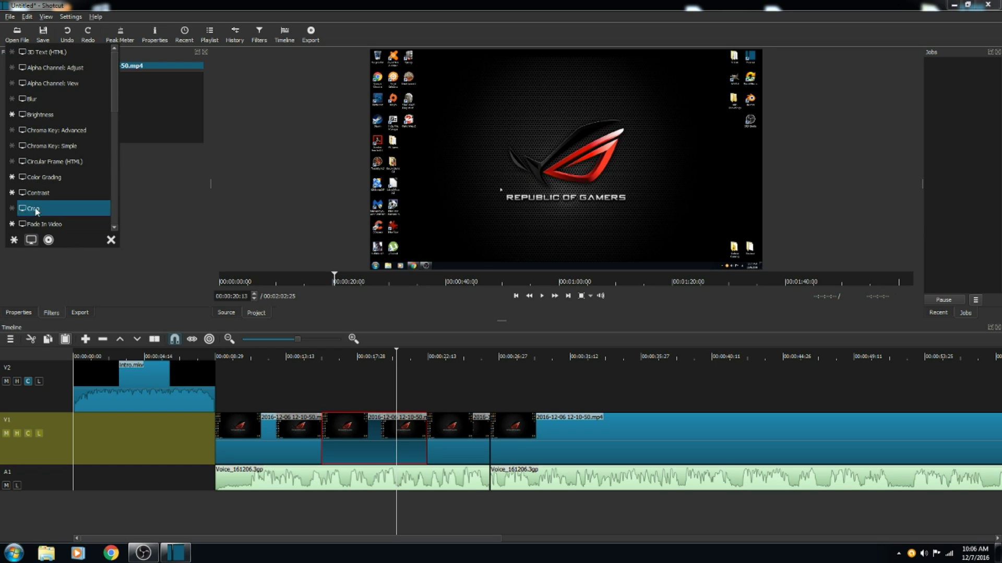
{"action": "scroll", "coordinate": [54, 148], "scroll_direction": "down", "scroll_amount": 2}
{"action": "scroll", "coordinate": [54, 148], "scroll_direction": "up", "scroll_amount": 2}
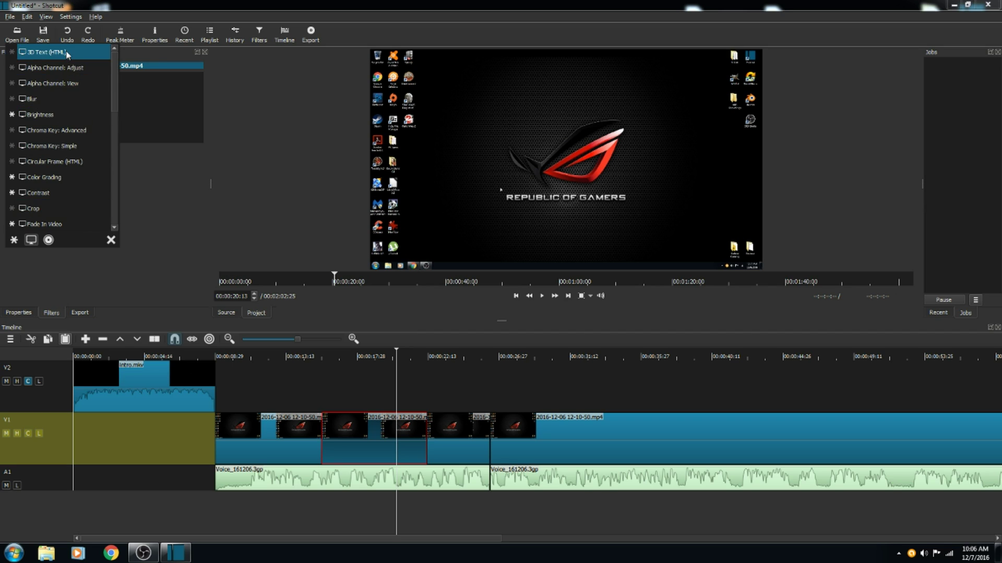
{"action": "scroll", "coordinate": [63, 129], "scroll_direction": "down", "scroll_amount": 8}
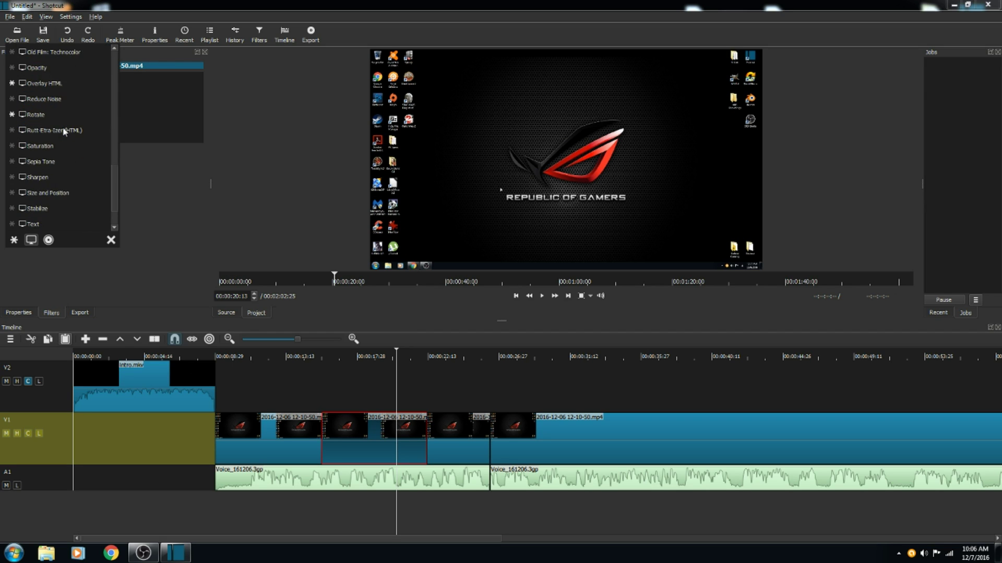
{"action": "left_click", "coordinate": [50, 174]}
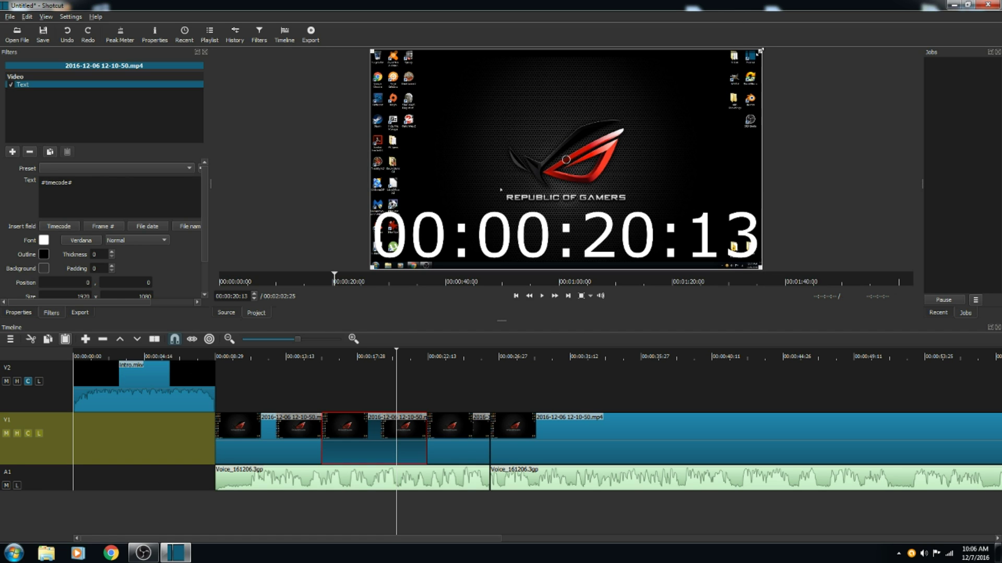
Resize the timecode box to a 1384x105 strip at the top, positioned at 271, 3
{"action": "left_click_drag", "start_coordinate": [763, 271], "coordinate": [650, 66]}
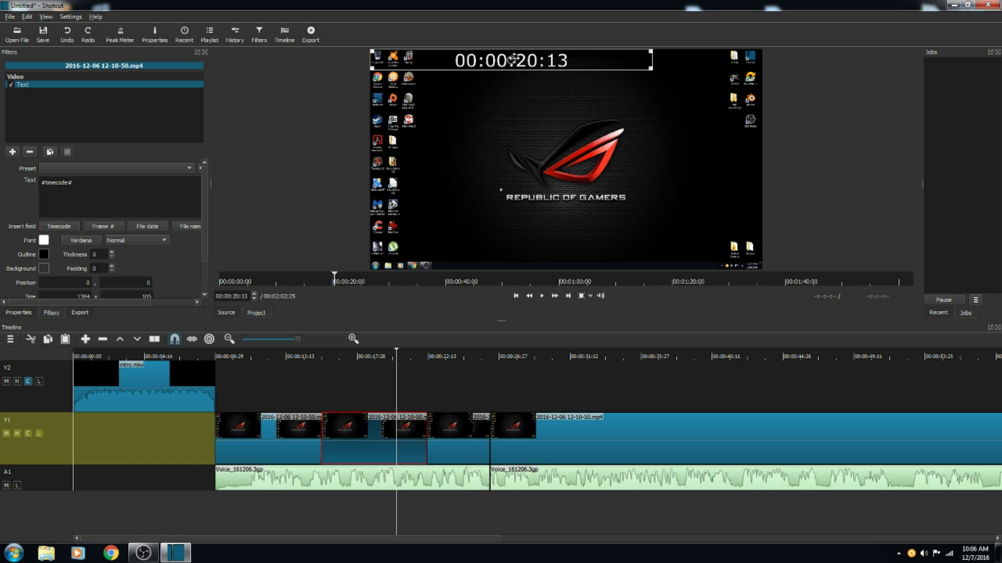
{"action": "left_click_drag", "start_coordinate": [513, 60], "coordinate": [574, 64]}
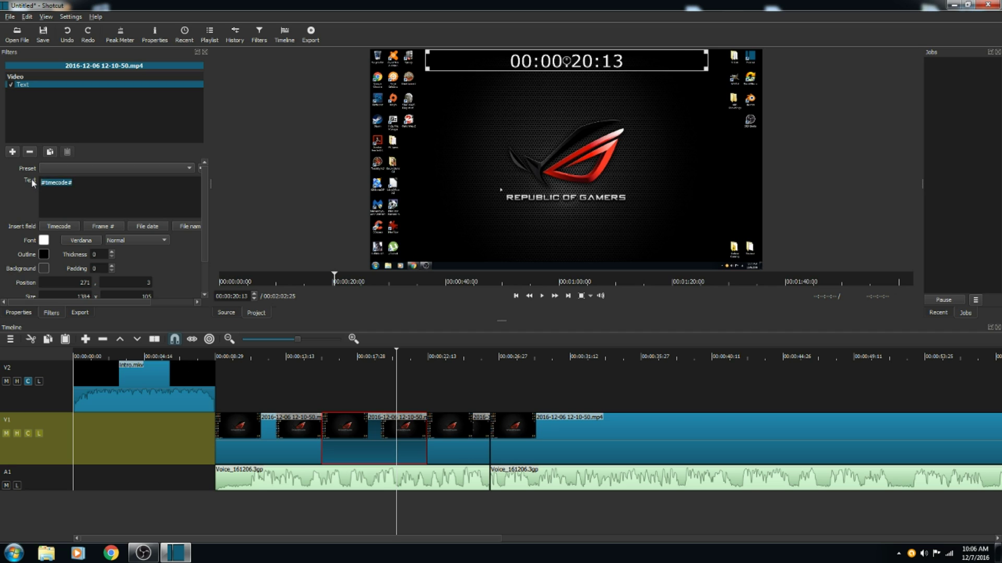
Change the overlay text to 'Sample Text' and set its font colour to red
{"action": "type", "text": "Samp"}
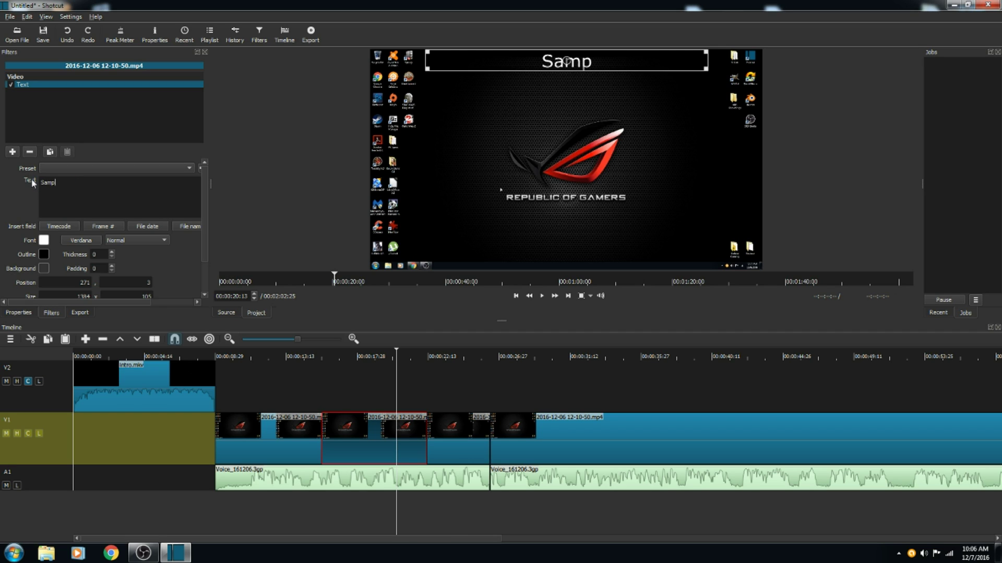
{"action": "type", "text": "le Text"}
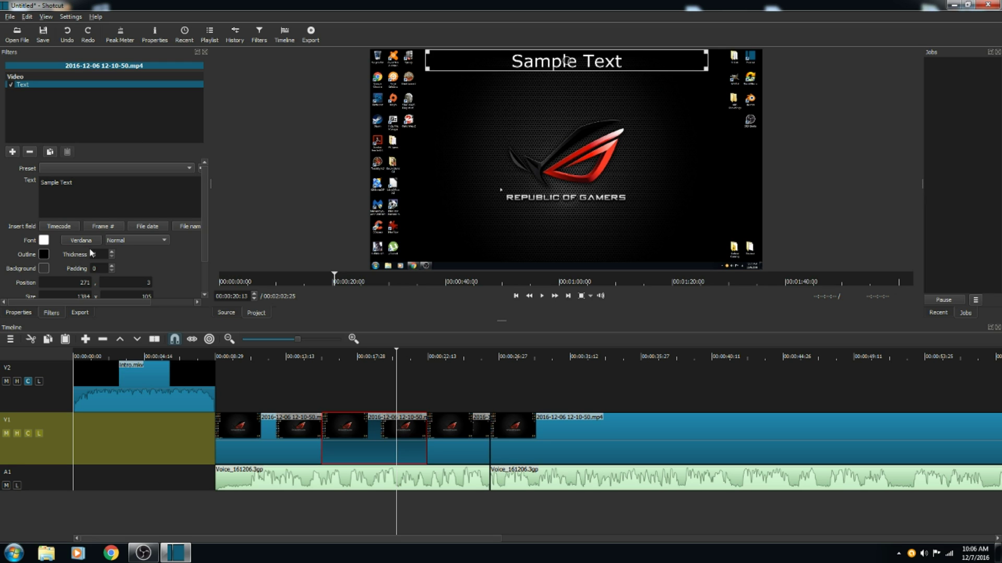
{"action": "left_click", "coordinate": [44, 241]}
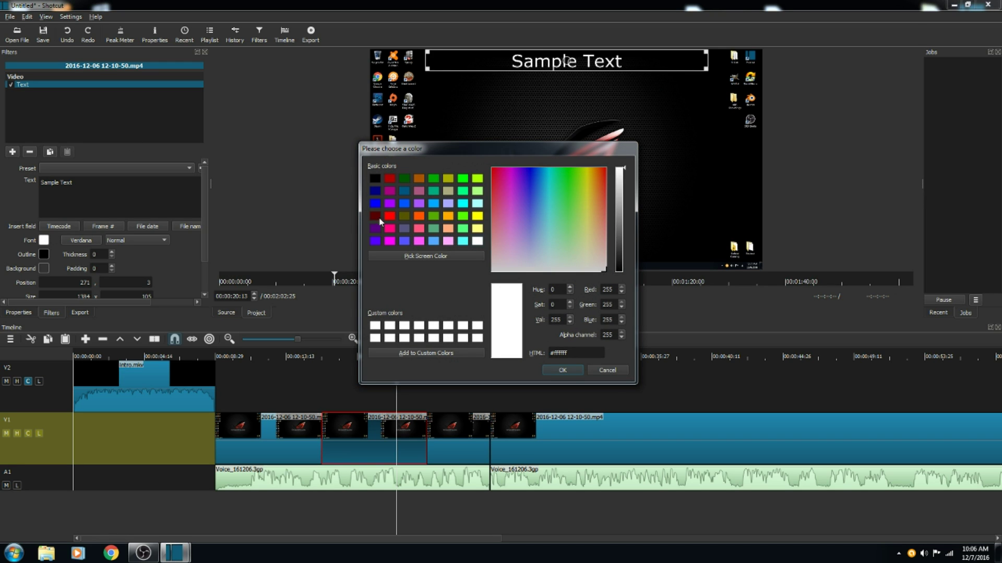
{"action": "left_click", "coordinate": [389, 216]}
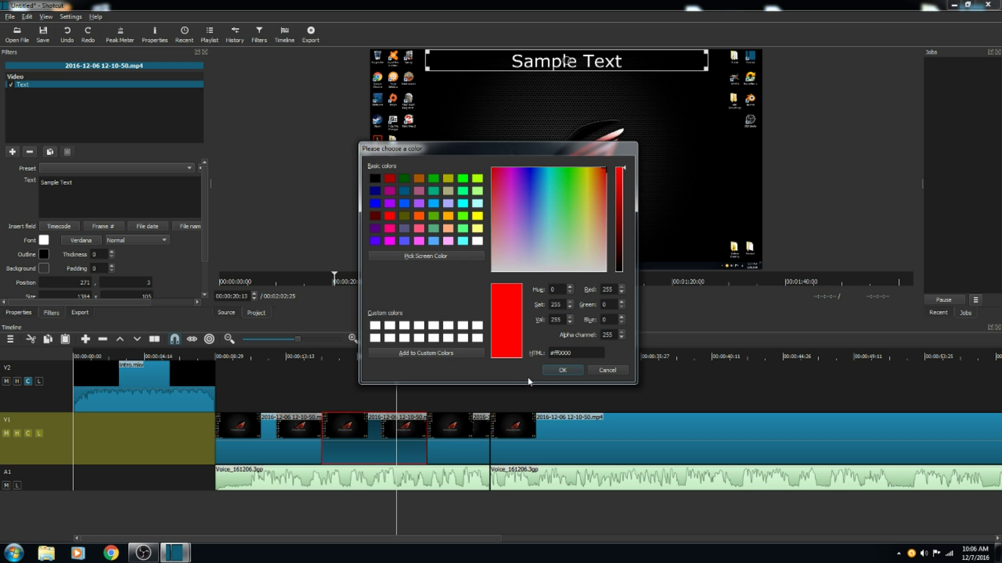
{"action": "left_click", "coordinate": [557, 371]}
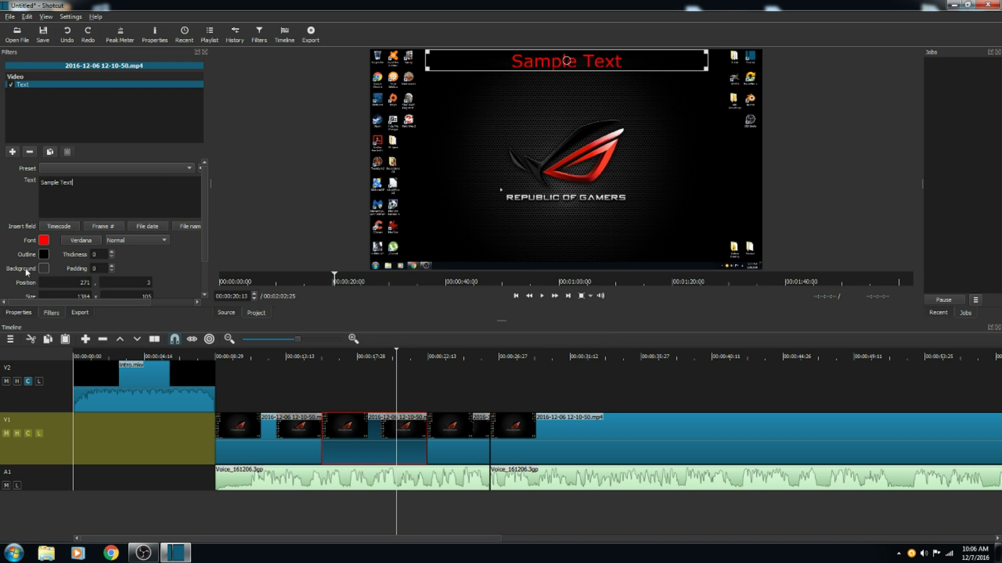
Give the text a blue outline and raise the outline thickness to 5
{"action": "left_click", "coordinate": [44, 267]}
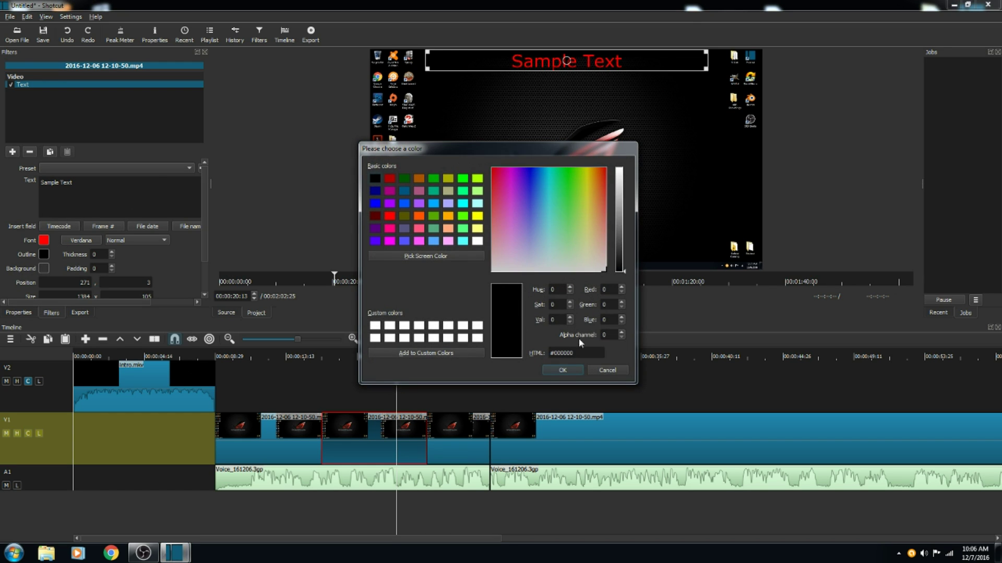
{"action": "left_click", "coordinate": [607, 370]}
{"action": "left_click", "coordinate": [44, 265]}
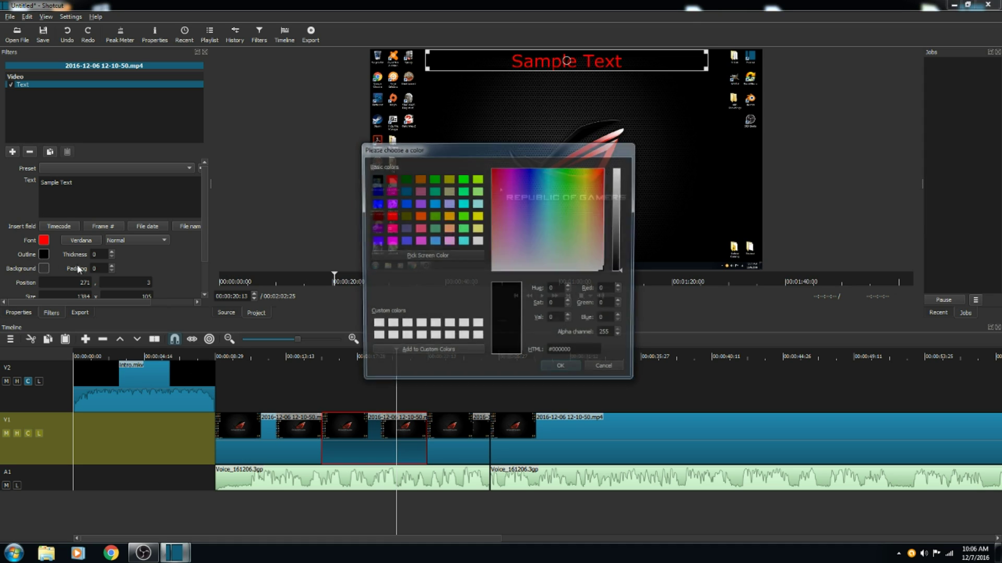
{"action": "left_click", "coordinate": [373, 204]}
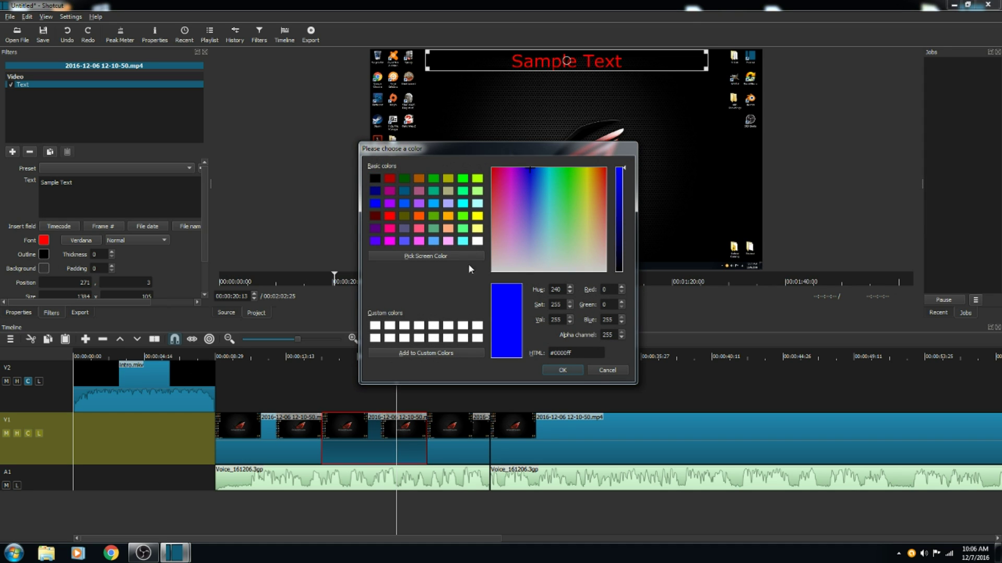
{"action": "left_click", "coordinate": [562, 371]}
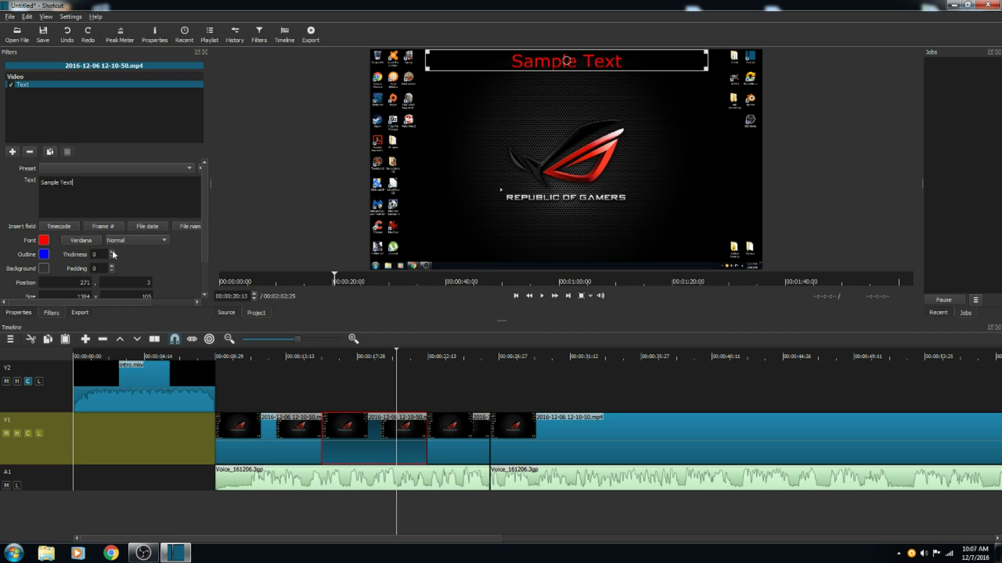
{"action": "left_click", "coordinate": [112, 250]}
{"action": "left_click", "coordinate": [111, 251]}
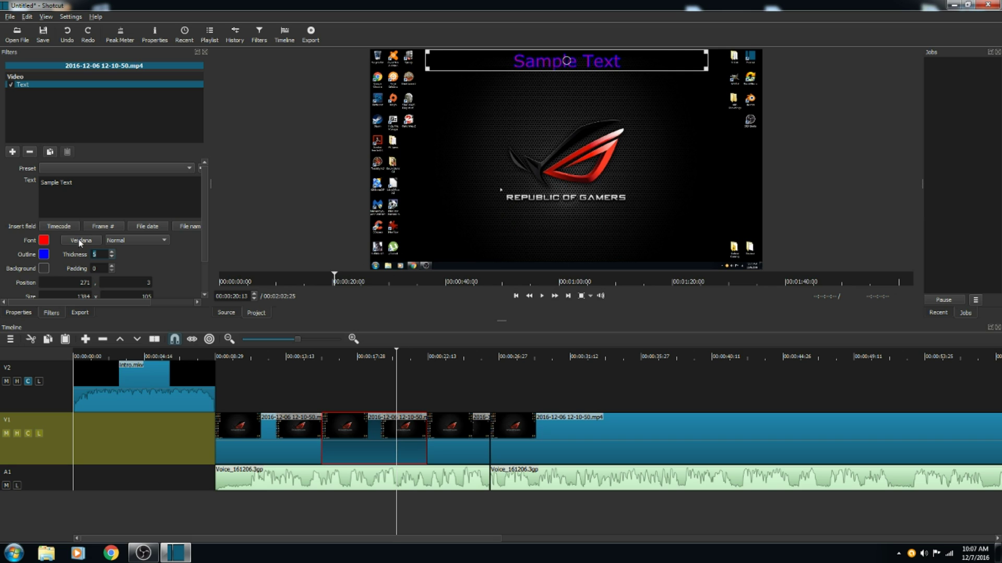
Play the timeline from 00:00:14:03 to preview the text overlay, then stop it
{"action": "scroll", "coordinate": [205, 219], "scroll_direction": "down", "scroll_amount": 1}
{"action": "scroll", "coordinate": [205, 237], "scroll_direction": "up", "scroll_amount": 1}
{"action": "left_click", "coordinate": [296, 508]}
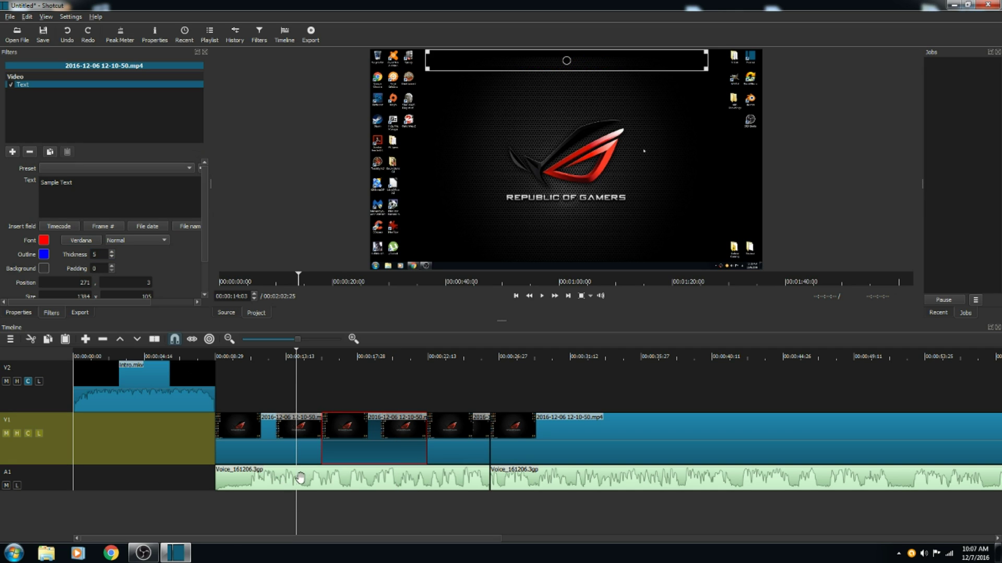
{"action": "left_click", "coordinate": [556, 296]}
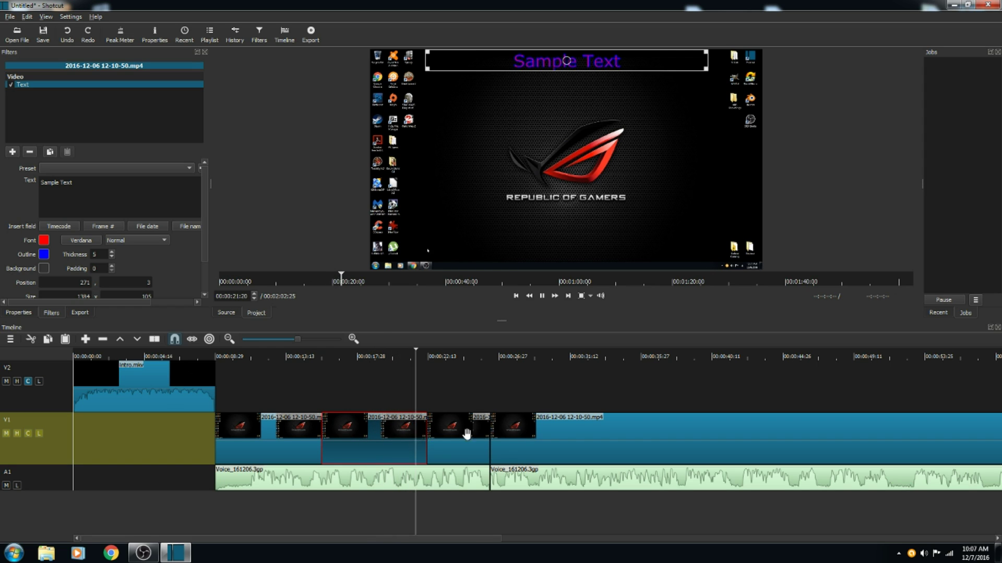
{"action": "left_click", "coordinate": [541, 296]}
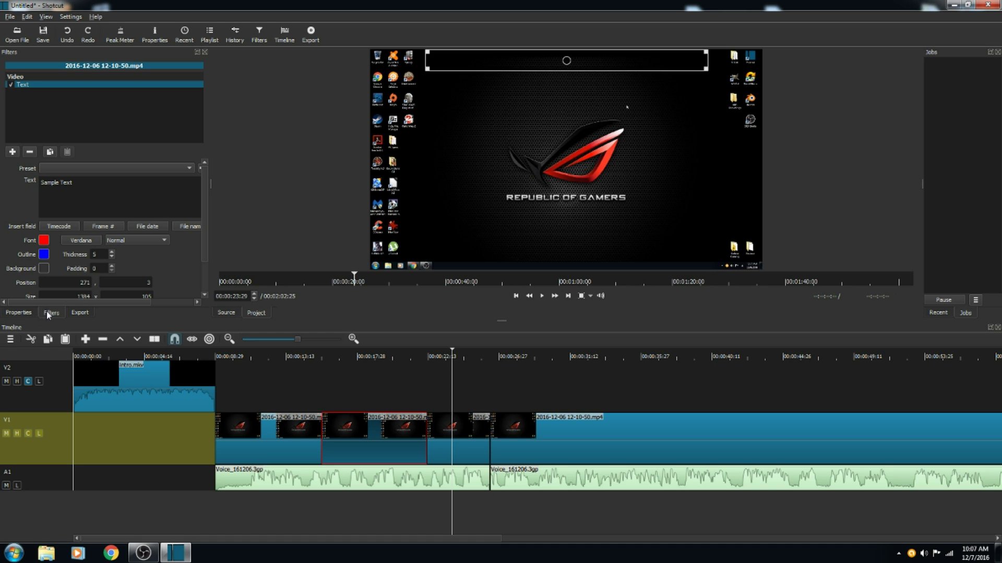
Add a 00:00:01:00 Fade Out Video filter to the intro.mkv clip on V2
{"action": "left_click", "coordinate": [584, 449]}
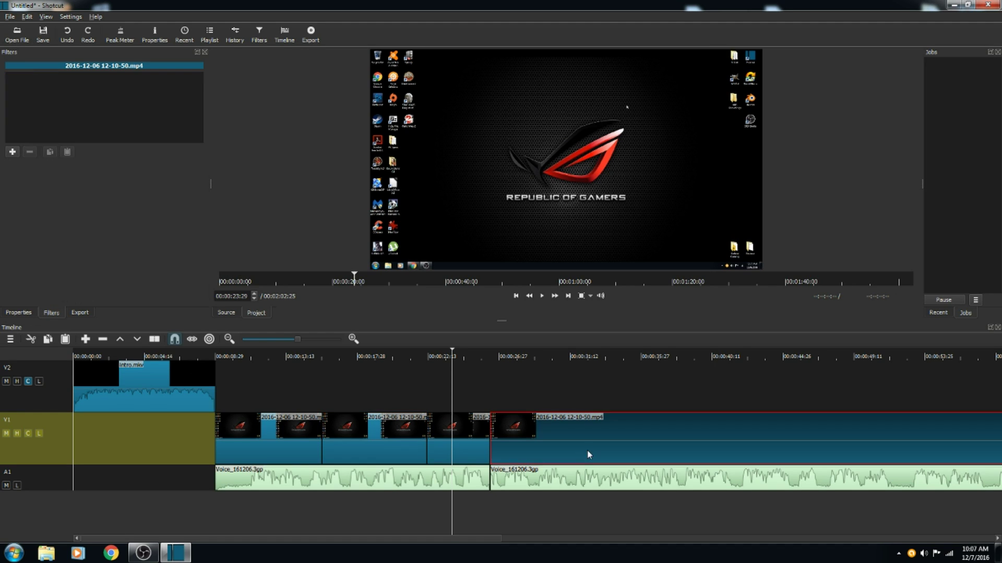
{"action": "left_click", "coordinate": [13, 151]}
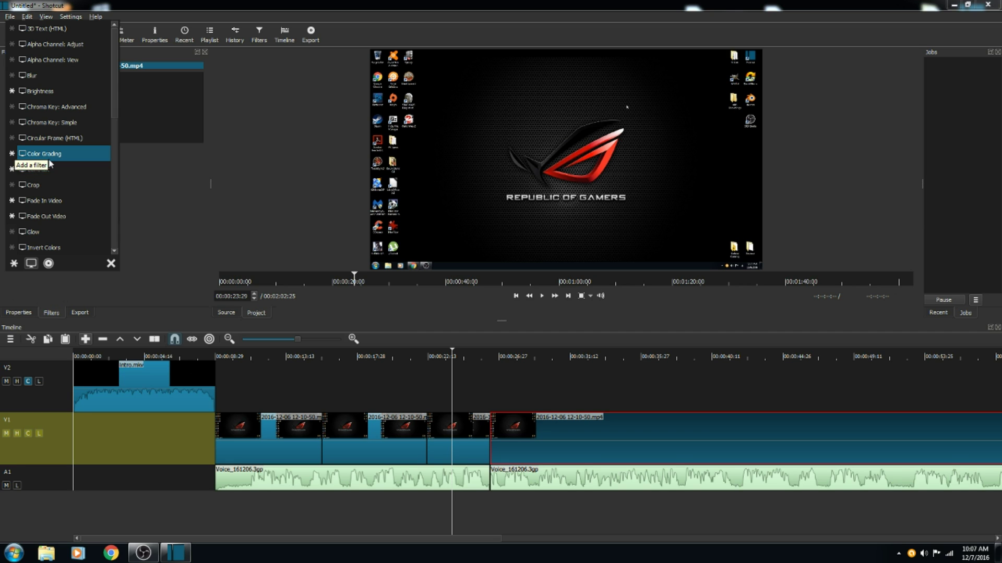
{"action": "scroll", "coordinate": [50, 162], "scroll_direction": "down", "scroll_amount": 5}
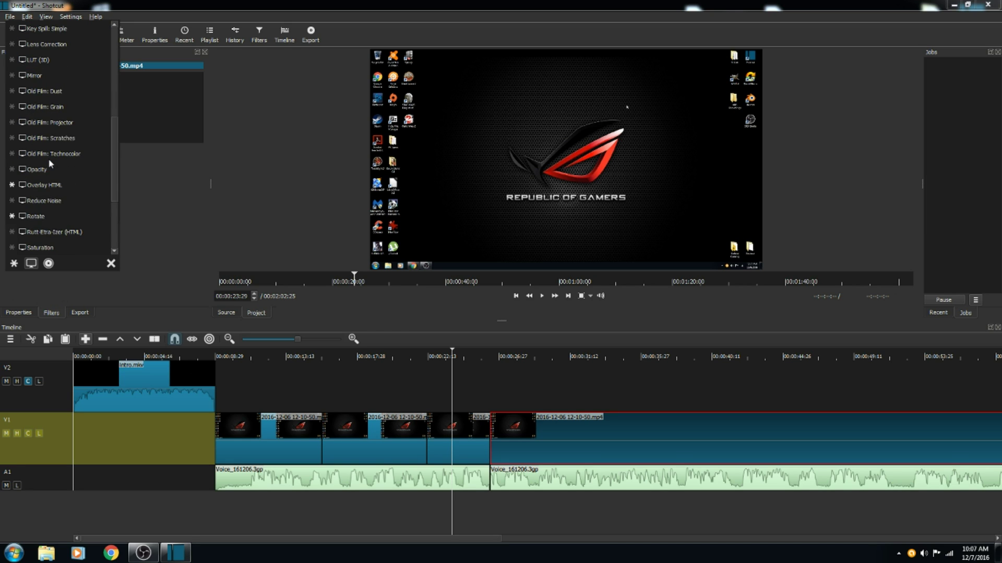
{"action": "scroll", "coordinate": [43, 156], "scroll_direction": "up", "scroll_amount": 4}
{"action": "scroll", "coordinate": [42, 155], "scroll_direction": "up", "scroll_amount": 3}
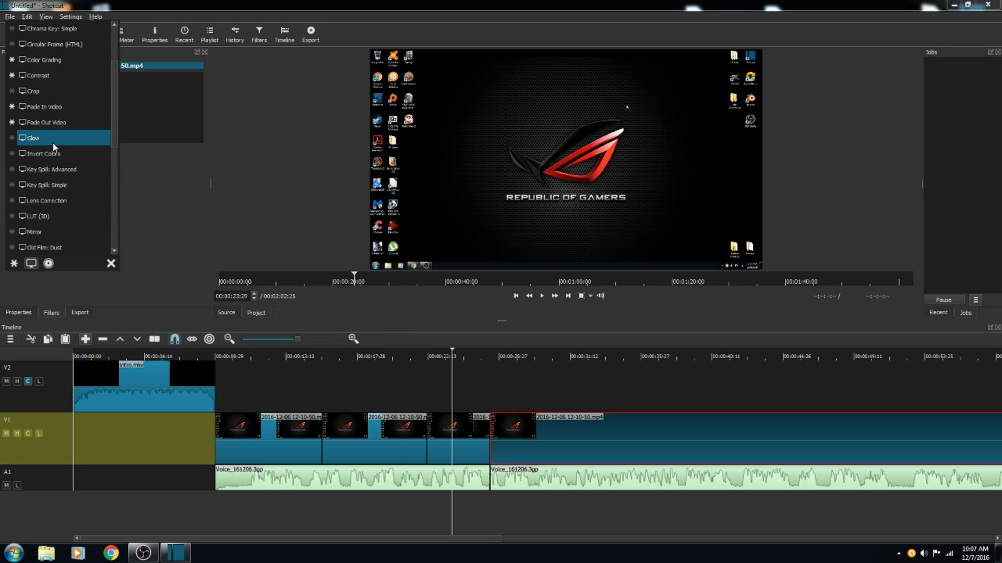
{"action": "left_click", "coordinate": [177, 388]}
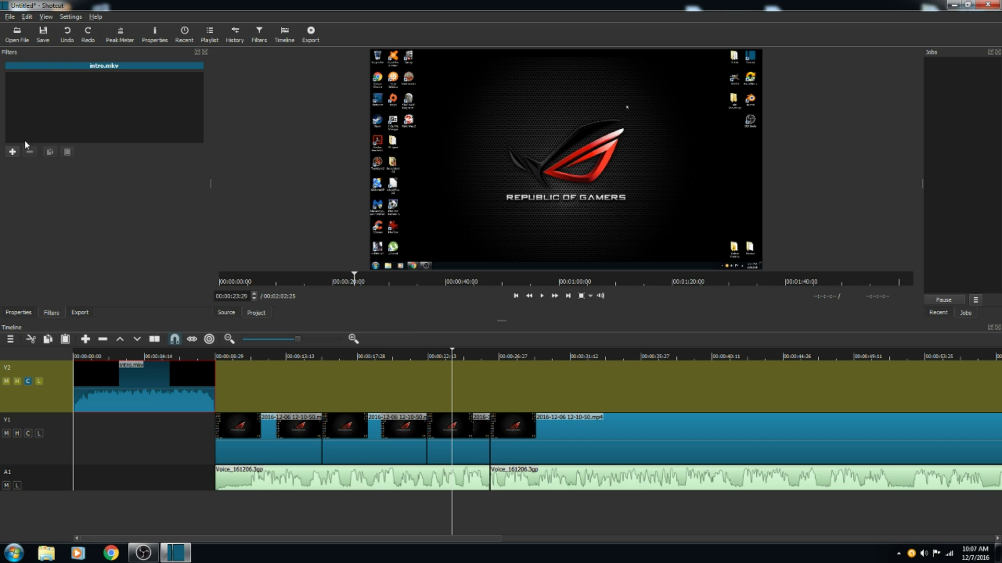
{"action": "left_click", "coordinate": [13, 151]}
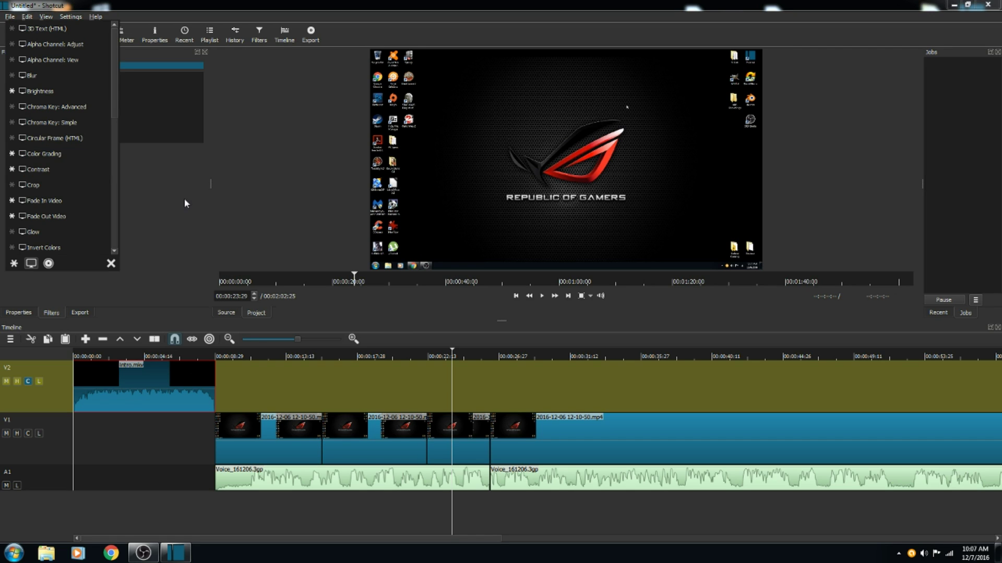
{"action": "key", "text": "Escape"}
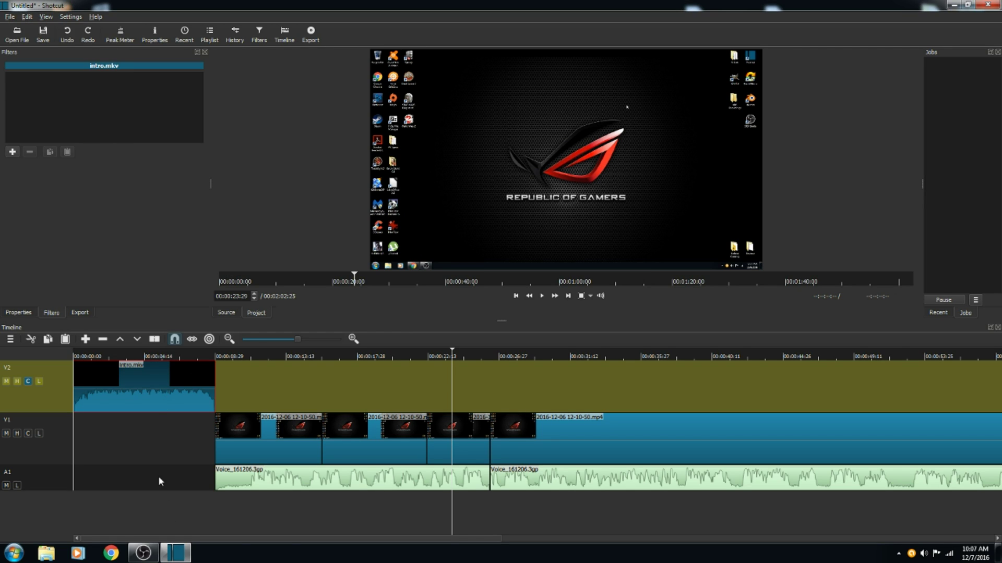
{"action": "left_click", "coordinate": [158, 476]}
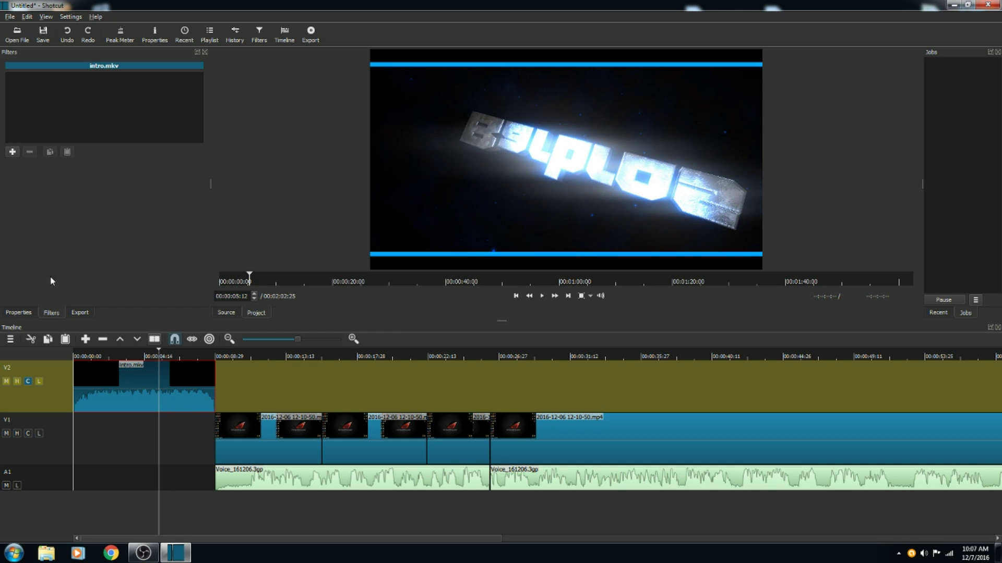
{"action": "left_click", "coordinate": [13, 152]}
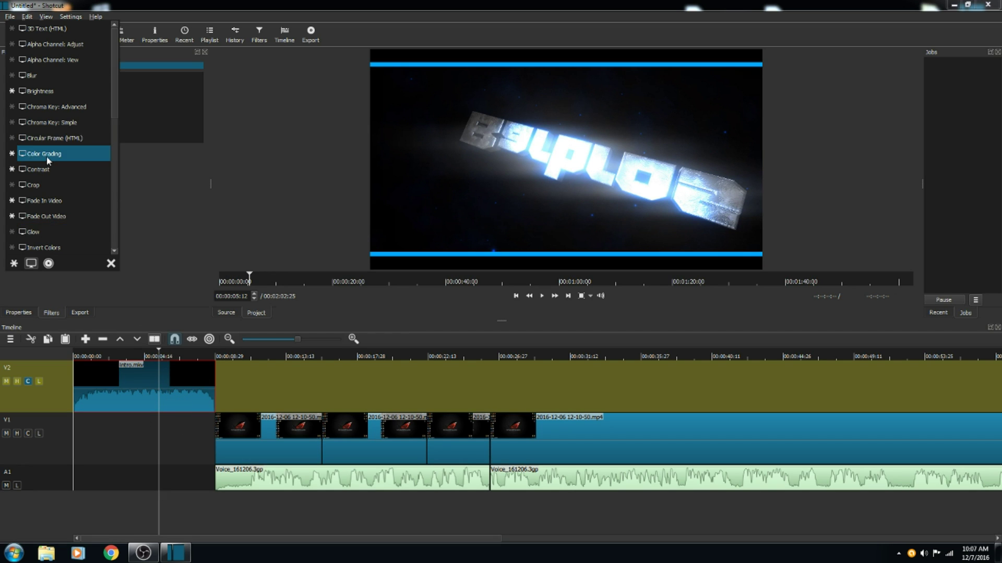
{"action": "scroll", "coordinate": [47, 158], "scroll_direction": "down", "scroll_amount": 2}
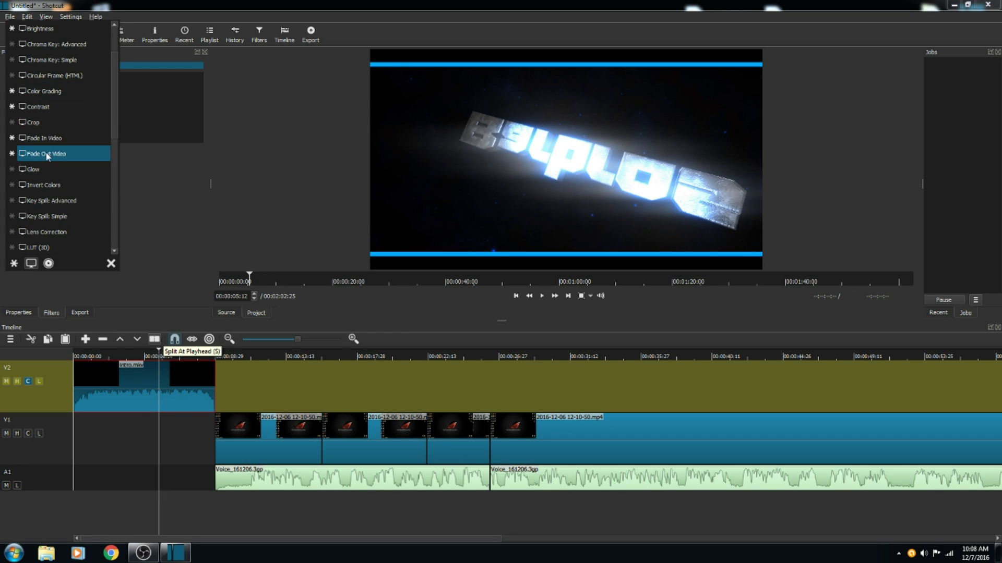
{"action": "left_click", "coordinate": [45, 156]}
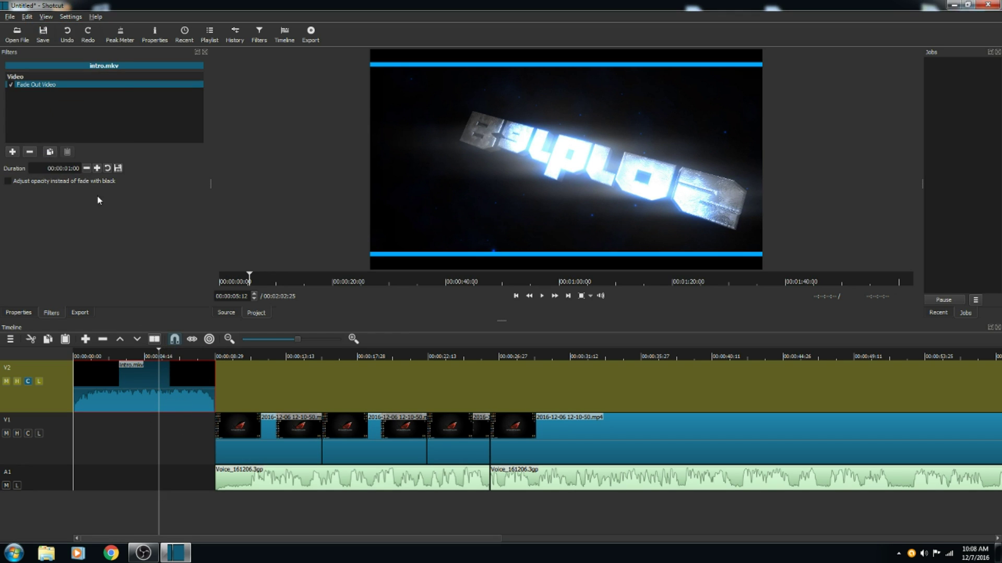
{"action": "left_click", "coordinate": [241, 450]}
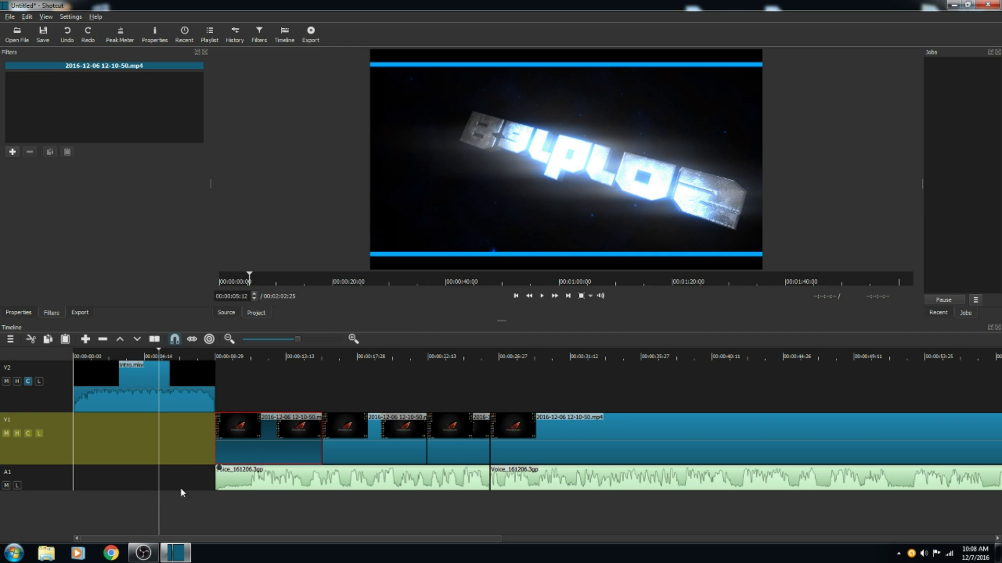
{"action": "left_click_drag", "start_coordinate": [149, 511], "coordinate": [243, 516]}
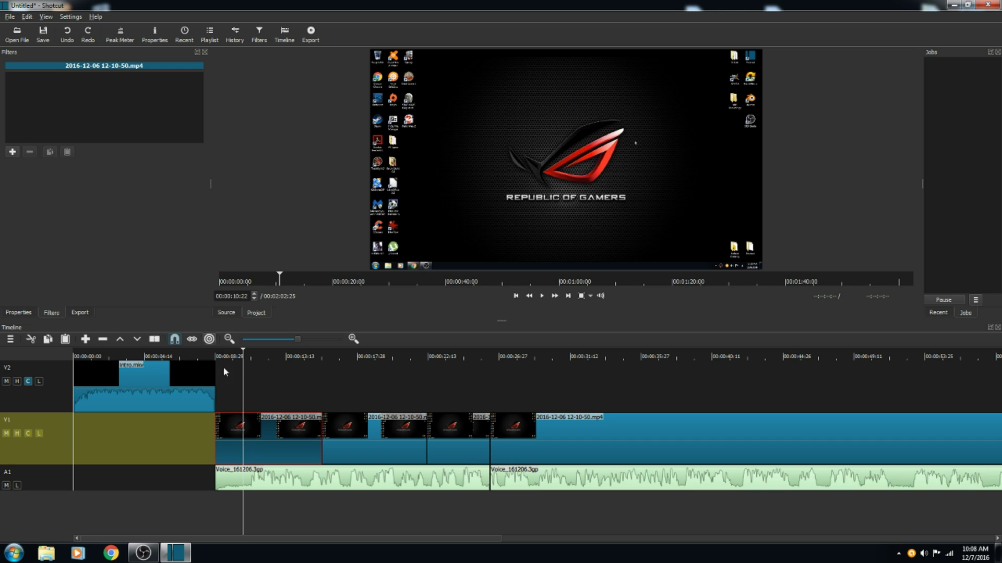
{"action": "left_click", "coordinate": [13, 151]}
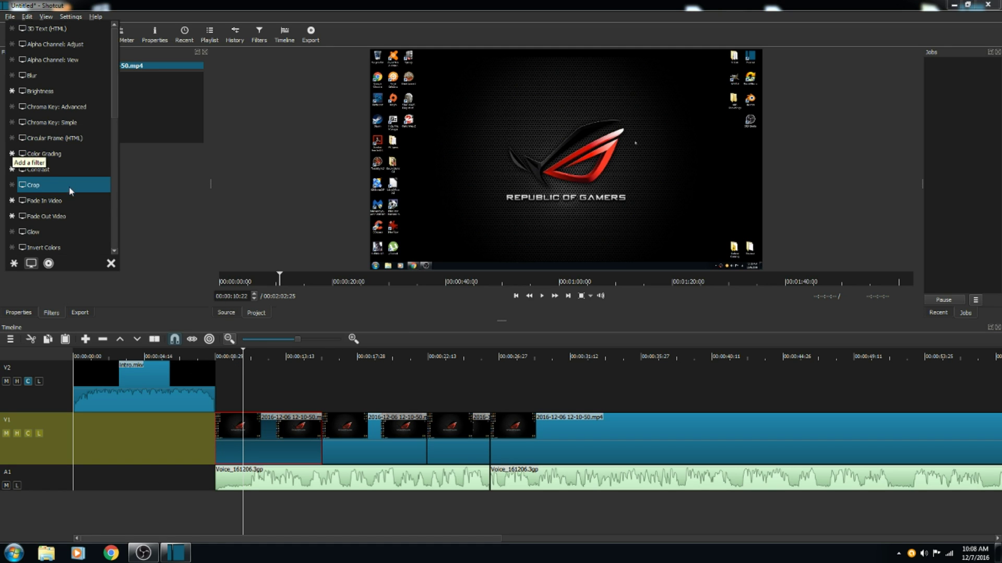
{"action": "left_click", "coordinate": [61, 201]}
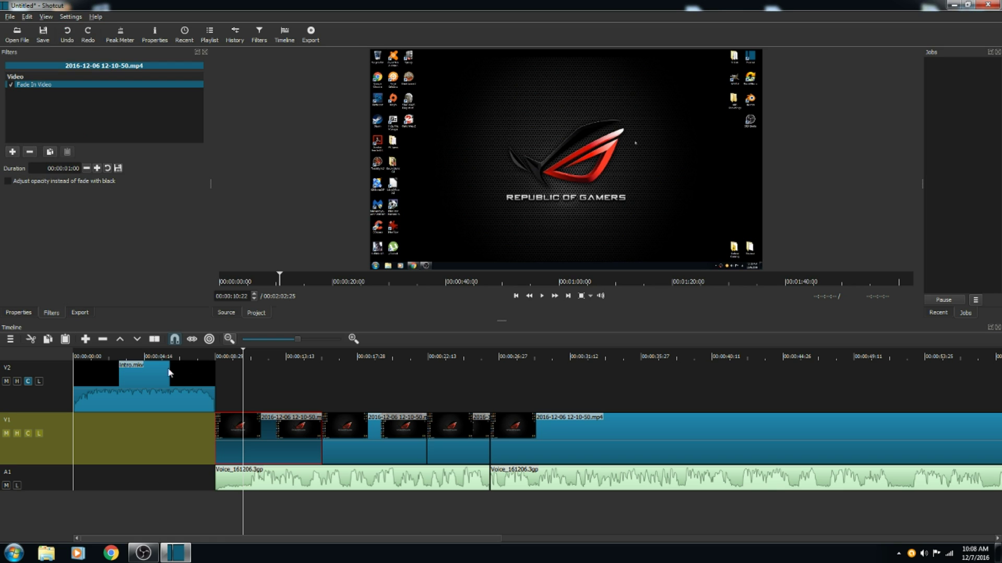
{"action": "left_click", "coordinate": [144, 503]}
{"action": "key", "text": "space"}
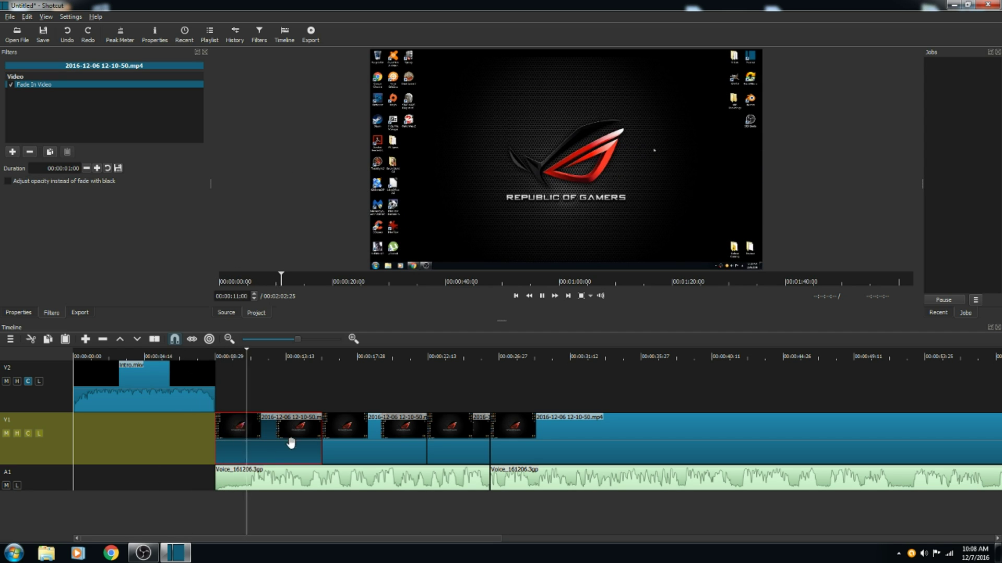
{"action": "left_click", "coordinate": [541, 296]}
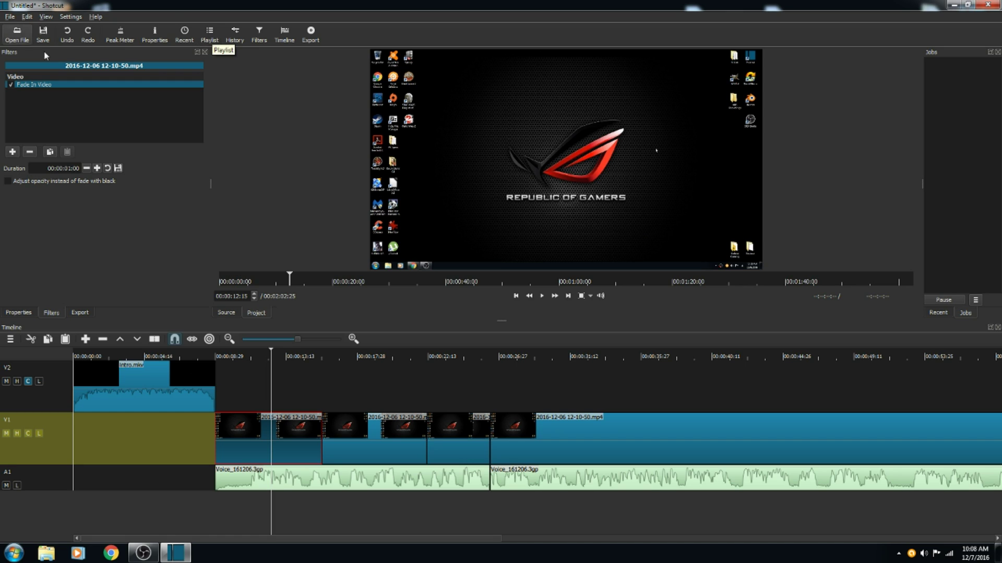
View the clip's properties: H.264, 1280x720, 30 fps, progressive
{"action": "left_click", "coordinate": [19, 313]}
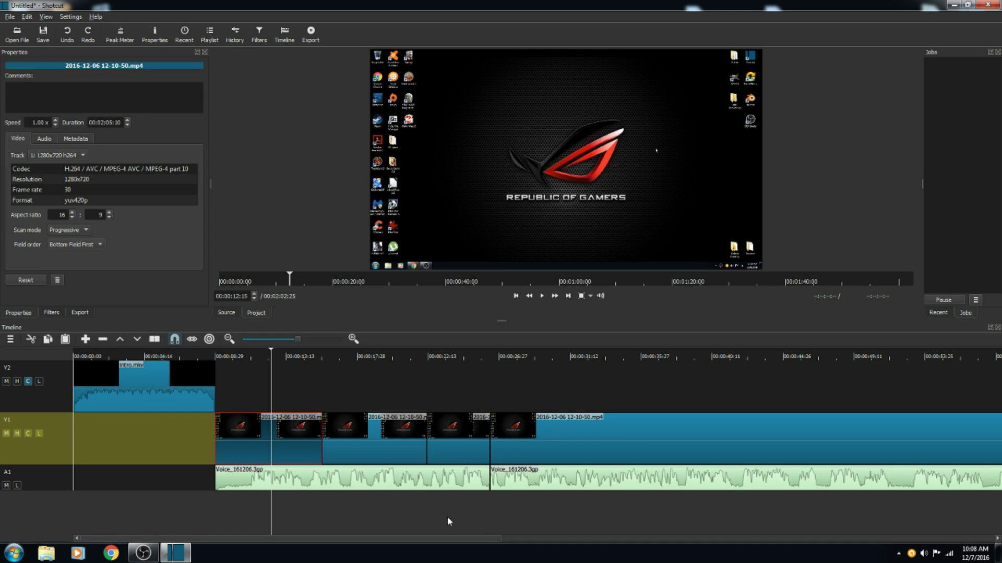
{"action": "left_click_drag", "start_coordinate": [471, 539], "coordinate": [395, 550]}
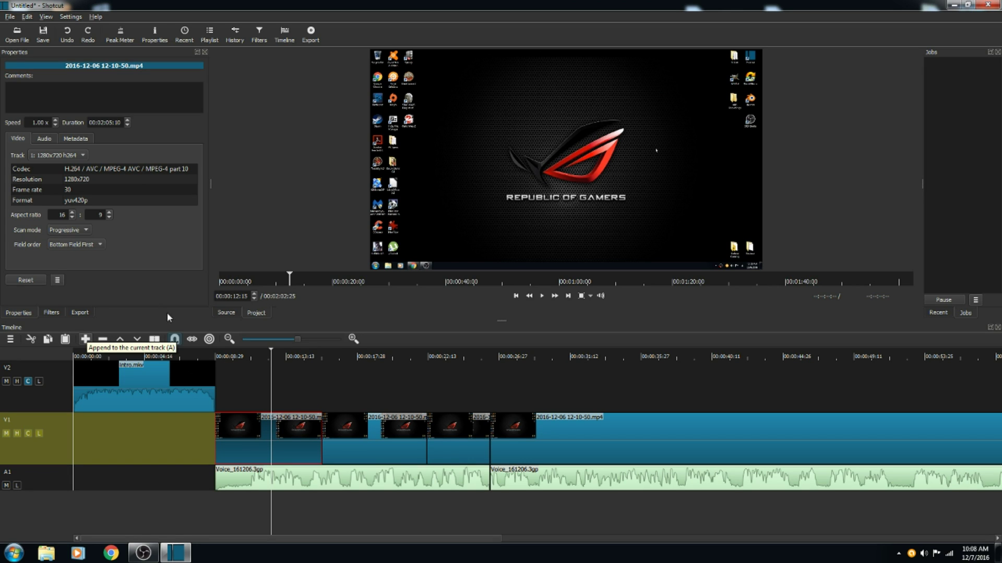
Choose the H.264 High Profile stock export preset (mp4, 1920x1080, 16:9, 30 fps)
{"action": "left_click", "coordinate": [84, 312]}
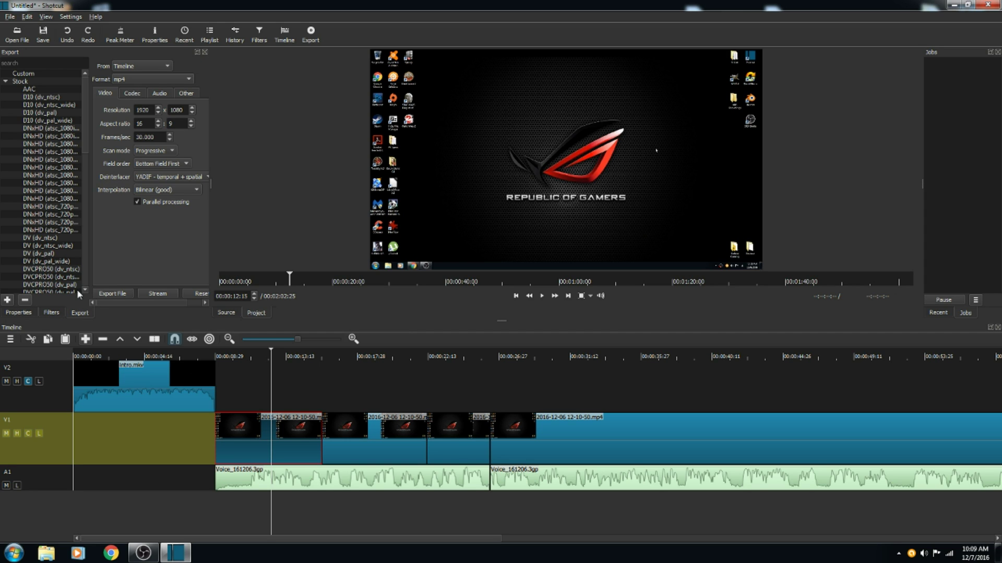
{"action": "left_click_drag", "start_coordinate": [86, 89], "coordinate": [87, 151]}
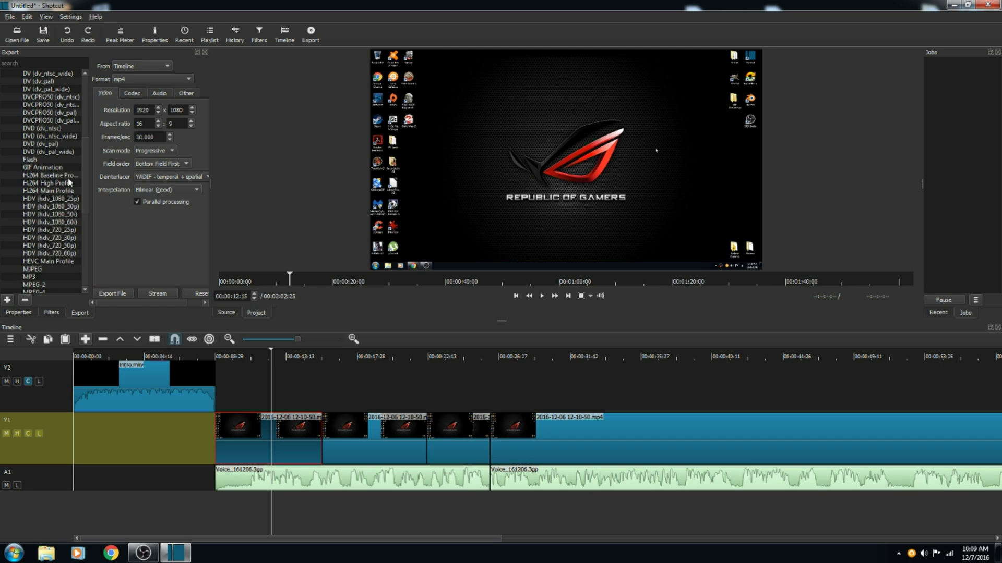
{"action": "left_click", "coordinate": [59, 185]}
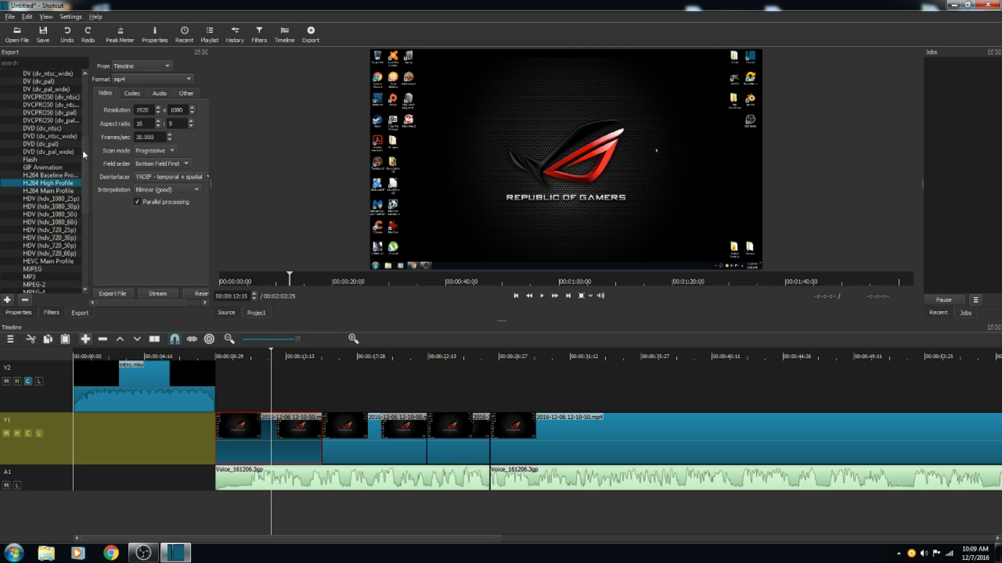
{"action": "mouse_move", "coordinate": [84, 155]}
{"action": "left_mouse_down"}
{"action": "mouse_move", "coordinate": [95, 84]}
{"action": "mouse_move", "coordinate": [102, 183]}
{"action": "mouse_move", "coordinate": [102, 162]}
{"action": "left_mouse_up"}
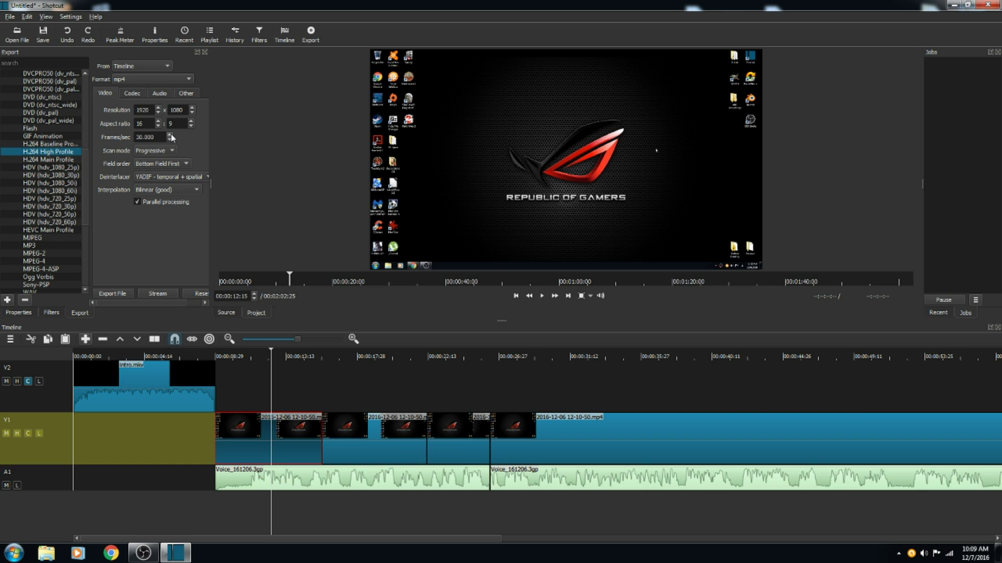
{"action": "left_click", "coordinate": [172, 151]}
{"action": "left_click", "coordinate": [171, 151]}
{"action": "left_click", "coordinate": [148, 78]}
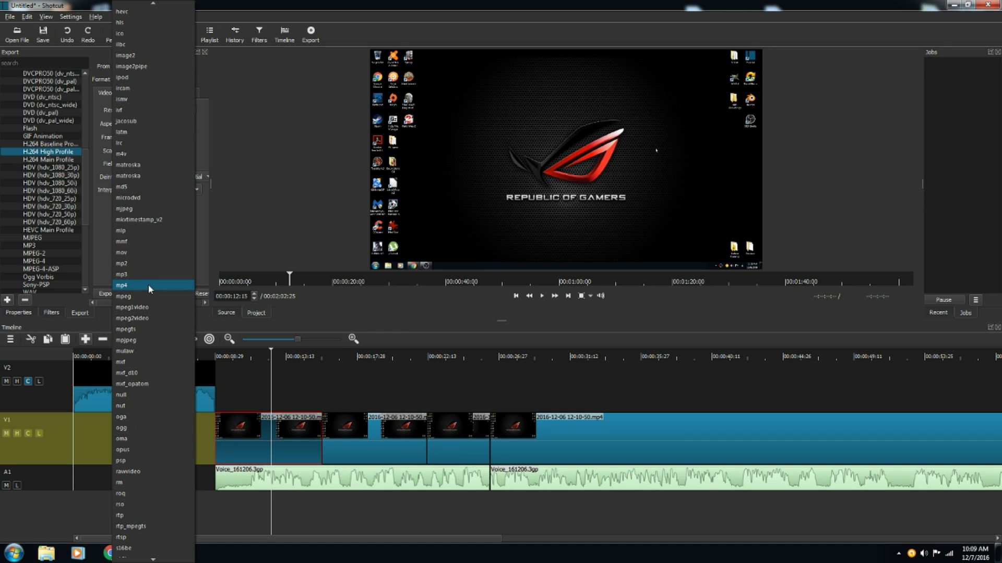
{"action": "scroll", "coordinate": [148, 284], "scroll_direction": "down", "scroll_amount": 15}
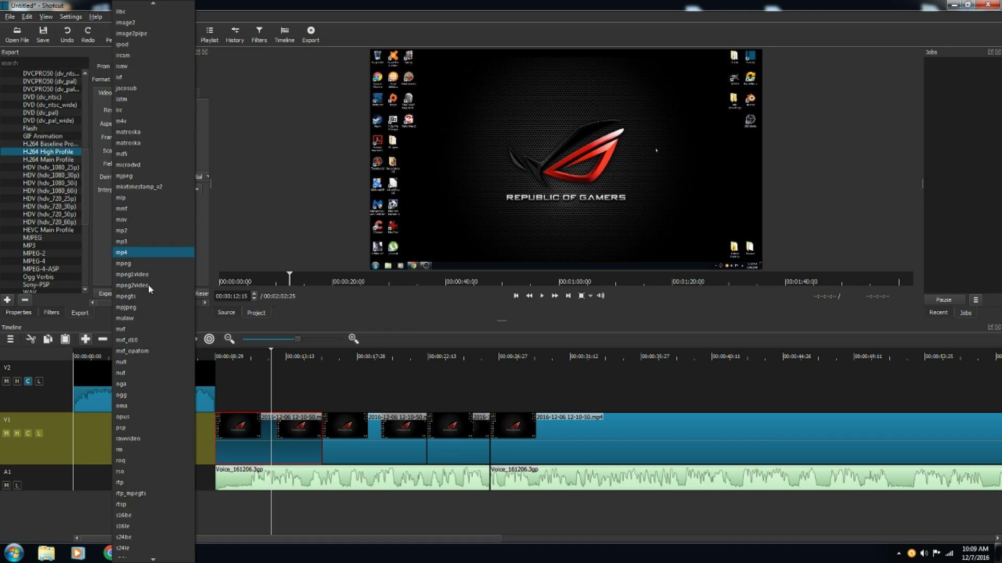
{"action": "scroll", "coordinate": [149, 289], "scroll_direction": "up", "scroll_amount": 15}
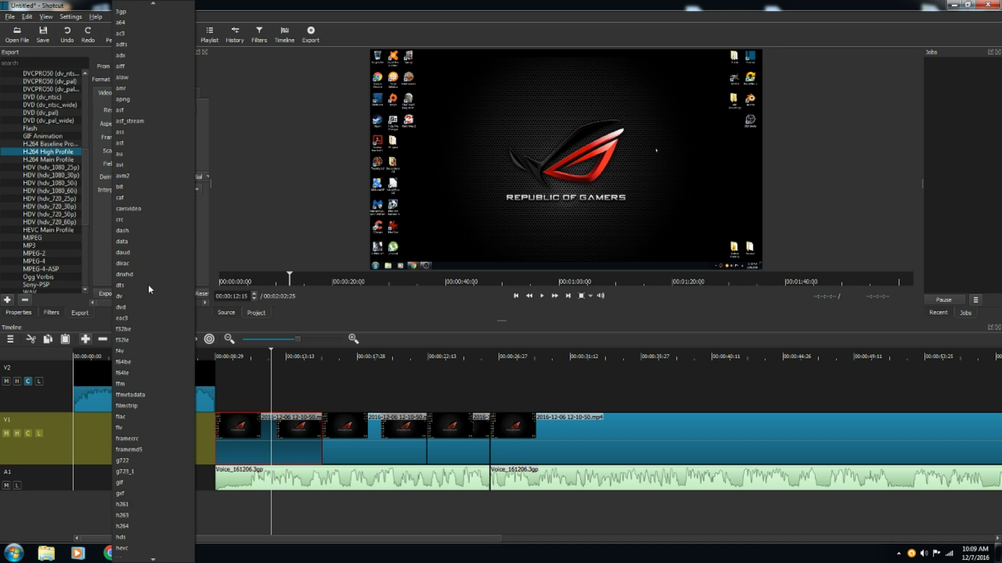
{"action": "scroll", "coordinate": [149, 287], "scroll_direction": "down", "scroll_amount": 1}
{"action": "scroll", "coordinate": [148, 289], "scroll_direction": "down", "scroll_amount": 8}
{"action": "left_click", "coordinate": [131, 322]}
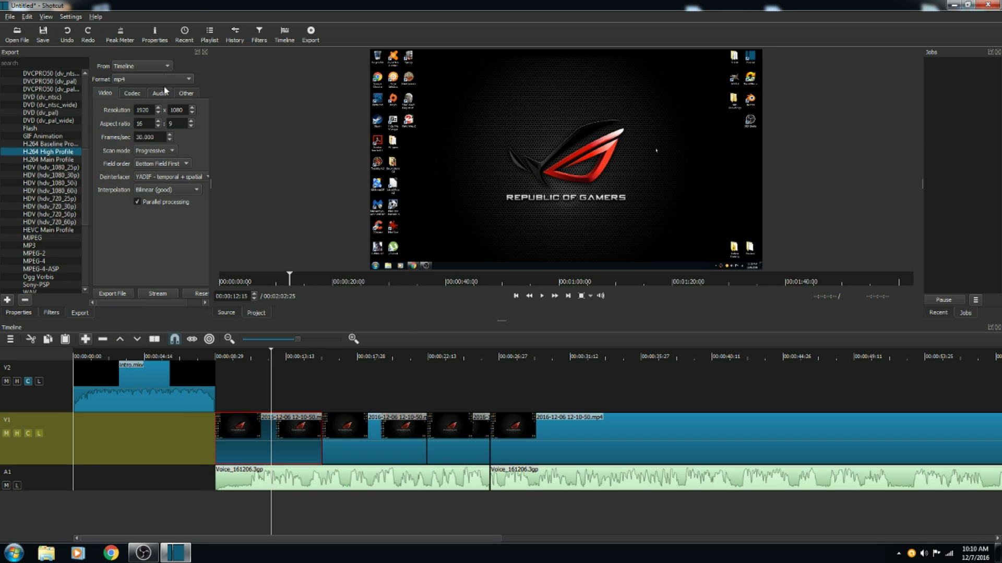
{"action": "left_click", "coordinate": [136, 92]}
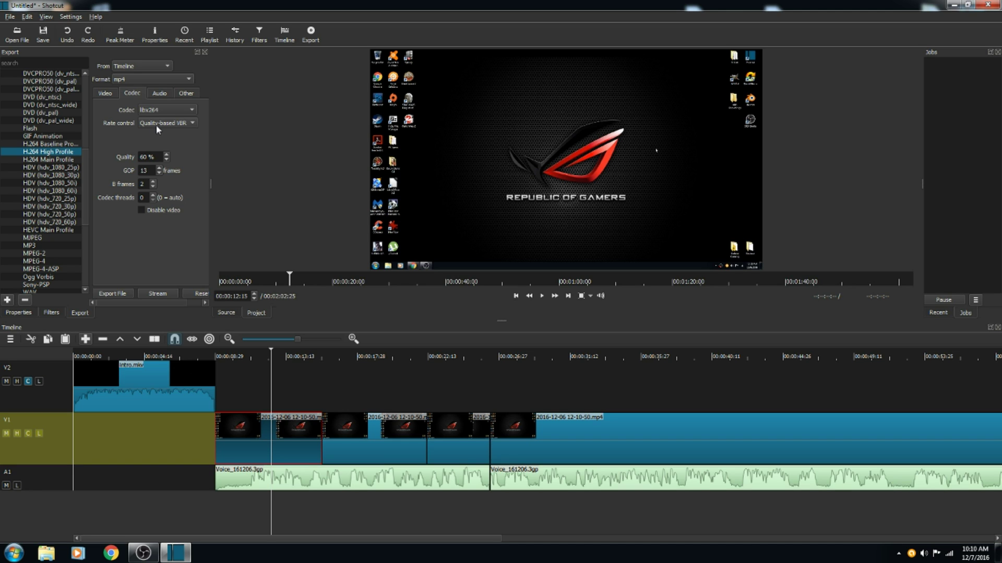
{"action": "left_click_drag", "start_coordinate": [144, 159], "coordinate": [128, 163]}
{"action": "left_click", "coordinate": [161, 94]}
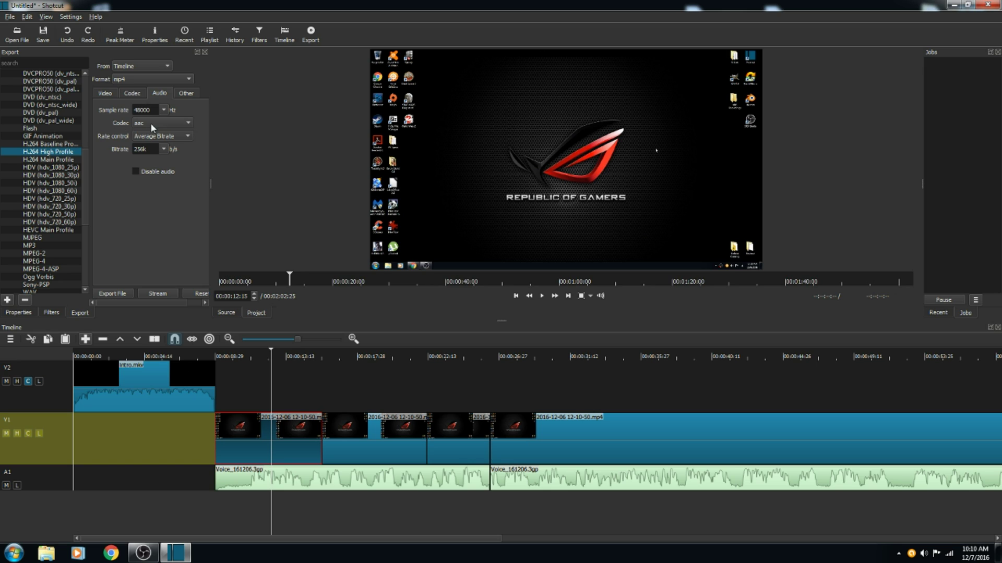
{"action": "left_click", "coordinate": [190, 92]}
{"action": "left_click", "coordinate": [105, 93]}
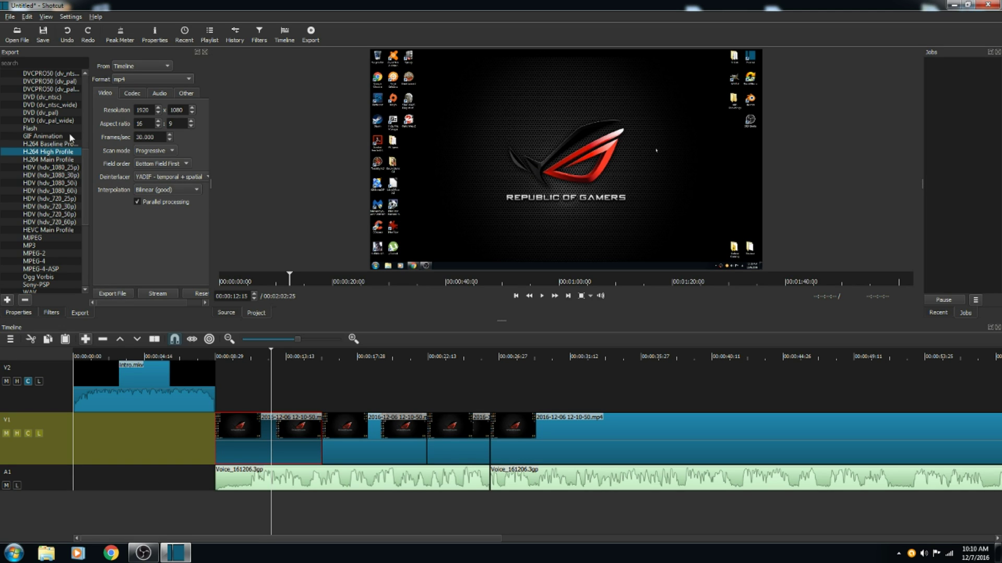
Export the timeline as 'testvideo' to the Desktop and start the export job
{"action": "left_click", "coordinate": [111, 293]}
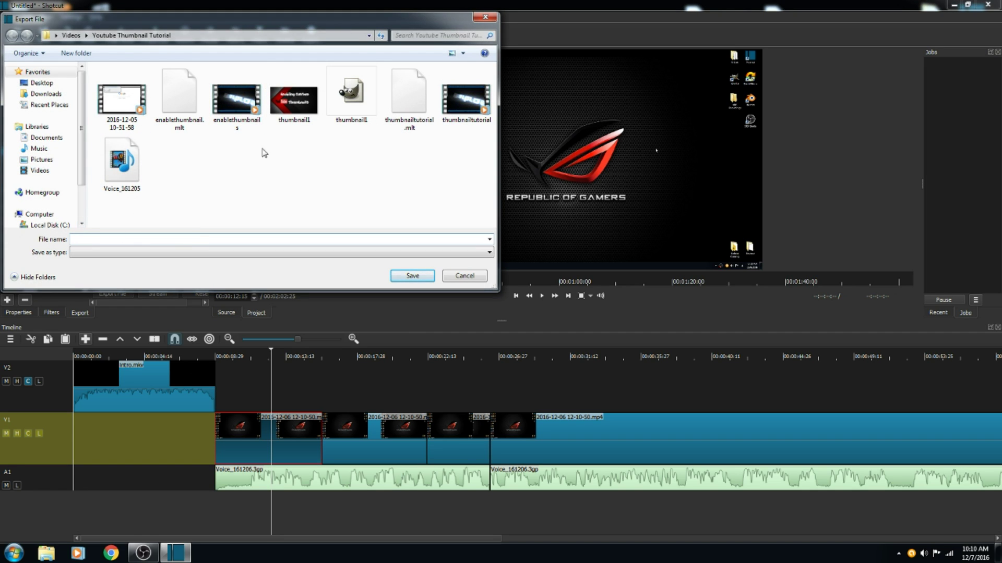
{"action": "type", "text": "testvideo"}
{"action": "left_click", "coordinate": [42, 82]}
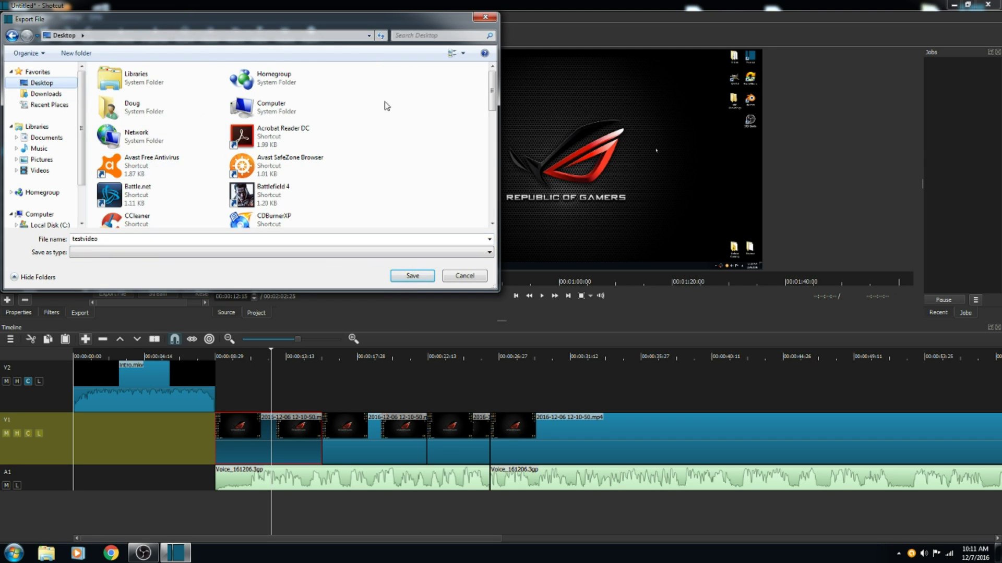
{"action": "left_click_drag", "start_coordinate": [491, 91], "coordinate": [501, 201]}
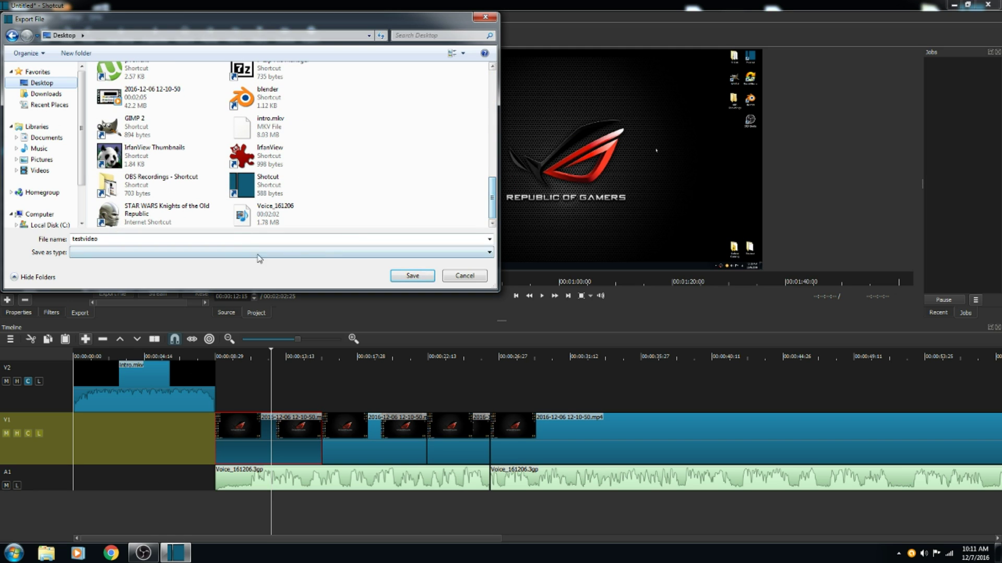
{"action": "double_click", "coordinate": [237, 239]}
{"action": "left_click", "coordinate": [239, 240]}
{"action": "left_click", "coordinate": [412, 277]}
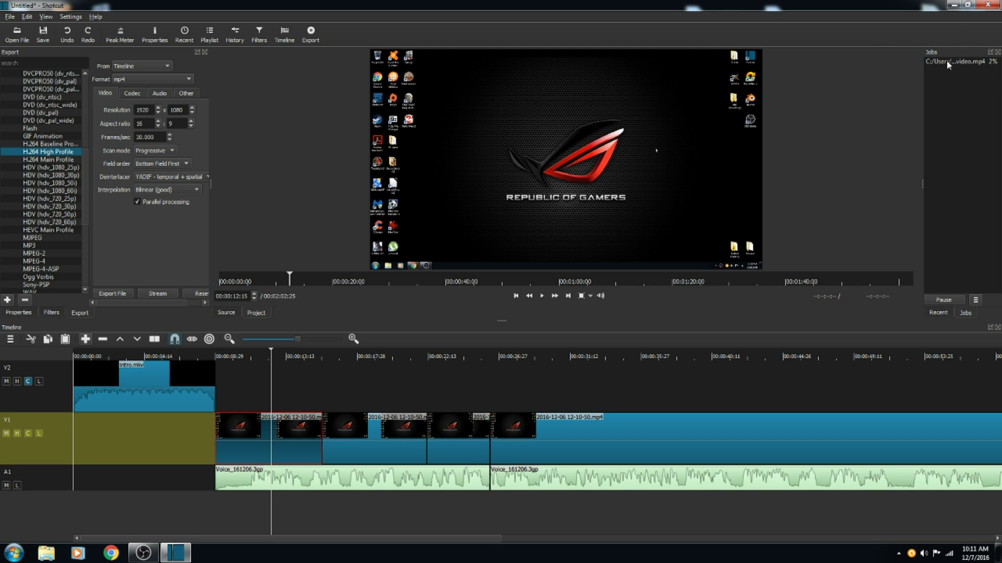
Select the testvideo.mp4 export job in the Jobs panel and let it finish
{"action": "left_click", "coordinate": [947, 61]}
Minimize Shotcut, move the testvideo file to the desktop's right side, and play it
{"action": "left_click", "coordinate": [952, 5]}
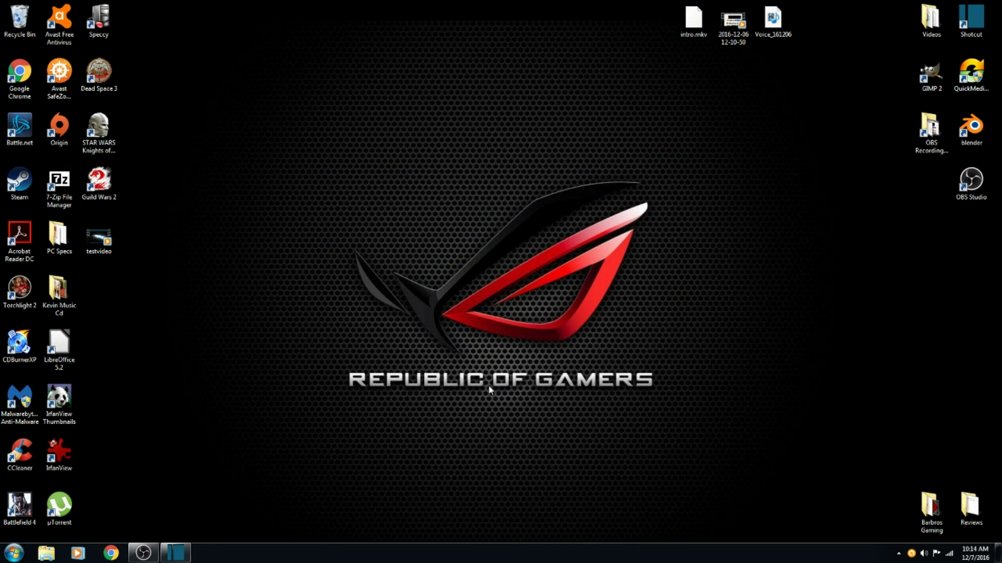
{"action": "left_click_drag", "start_coordinate": [99, 238], "coordinate": [893, 243]}
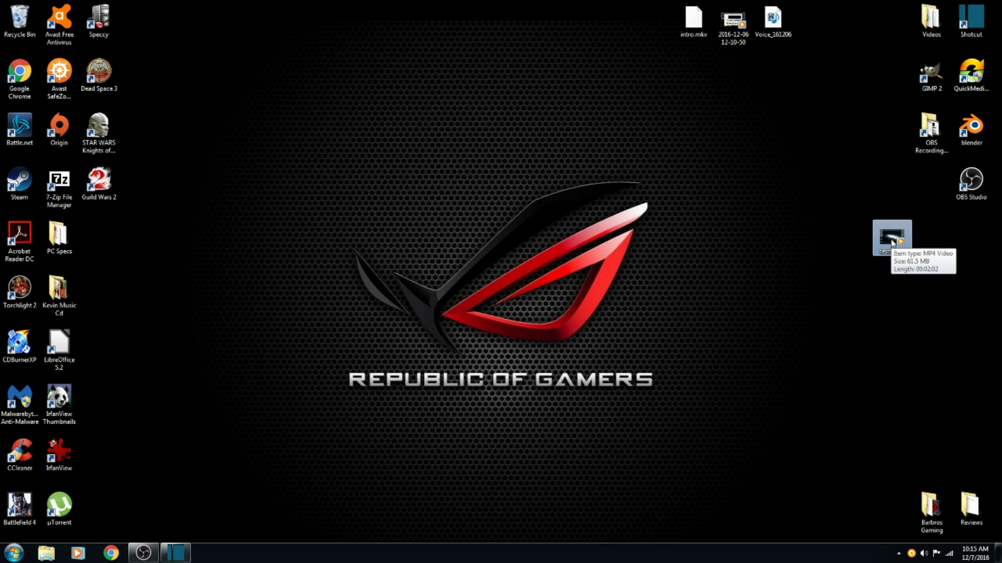
{"action": "double_click", "coordinate": [892, 242]}
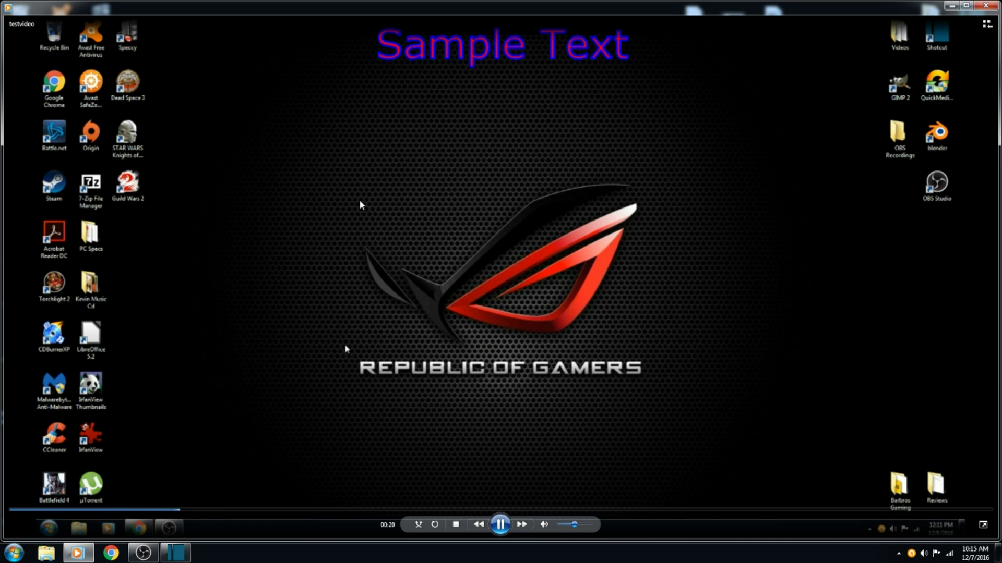
Close Windows Media Player and return to the Shotcut editor from the taskbar
{"action": "left_click", "coordinate": [985, 5]}
{"action": "left_click_drag", "start_coordinate": [681, 115], "coordinate": [630, 200]}
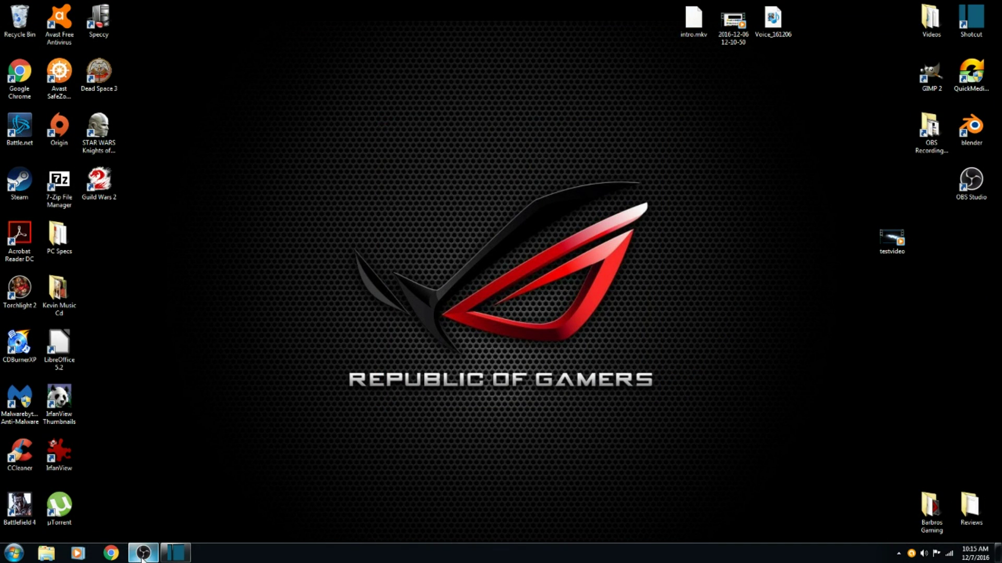
{"action": "left_click", "coordinate": [176, 553]}
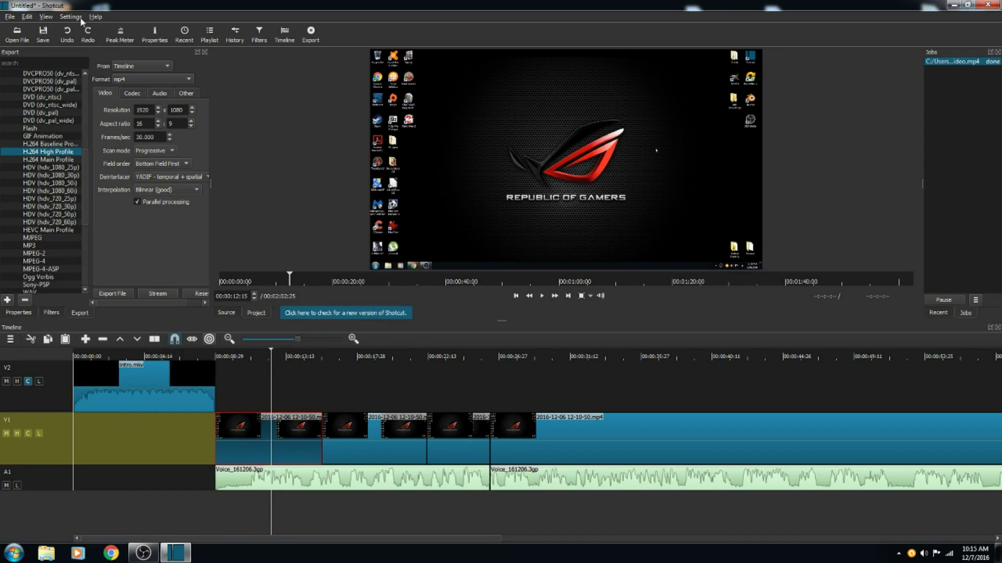